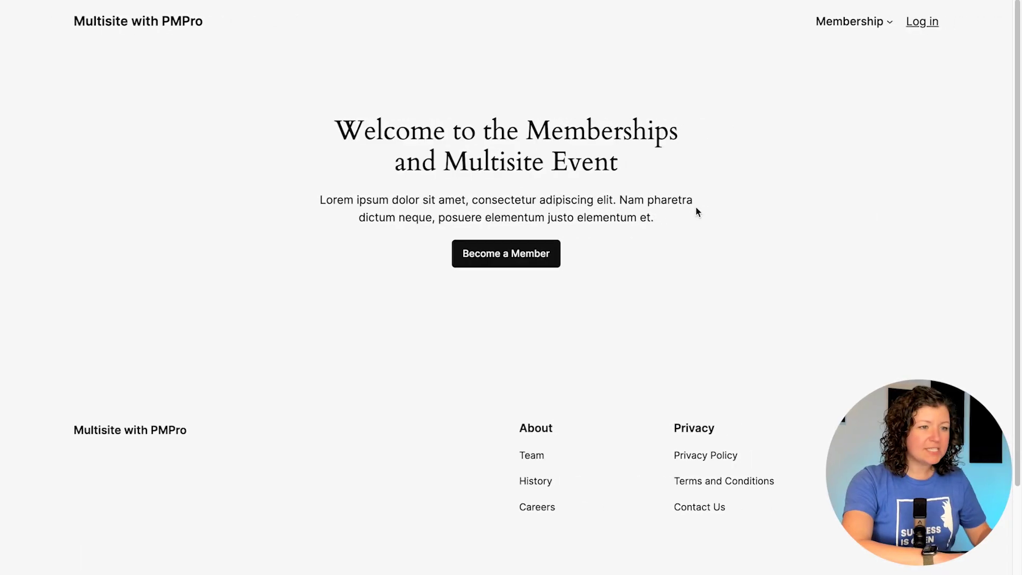
Step: Sign in with the administrator username and password, then go to Memberships > Add Ons
{"action": "left_click", "coordinate": [521, 252]}
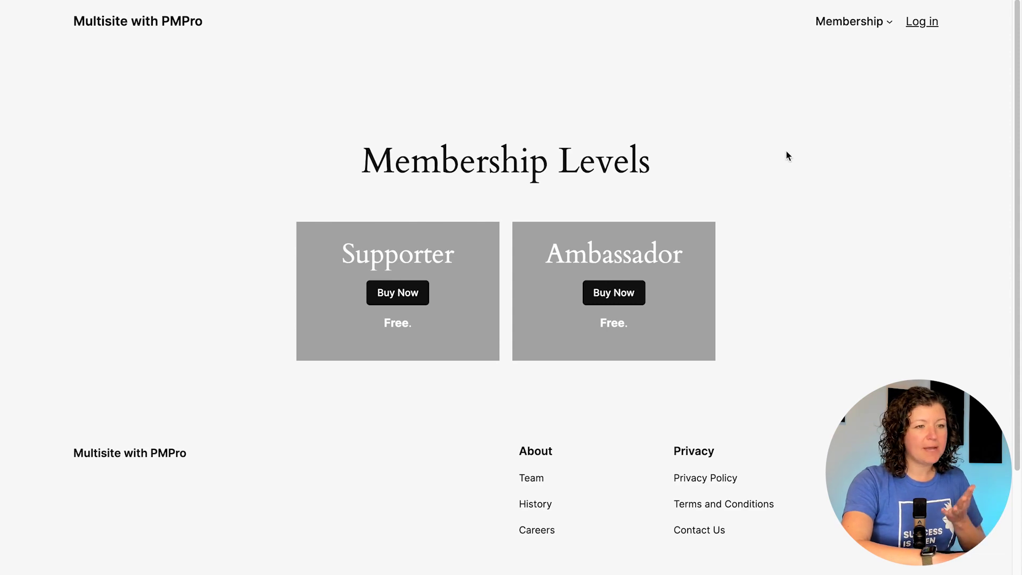
{"action": "left_click", "coordinate": [915, 24]}
{"action": "type", "text": "kim"}
{"action": "key", "text": "Tab"}
{"action": "type", "text": "••"}
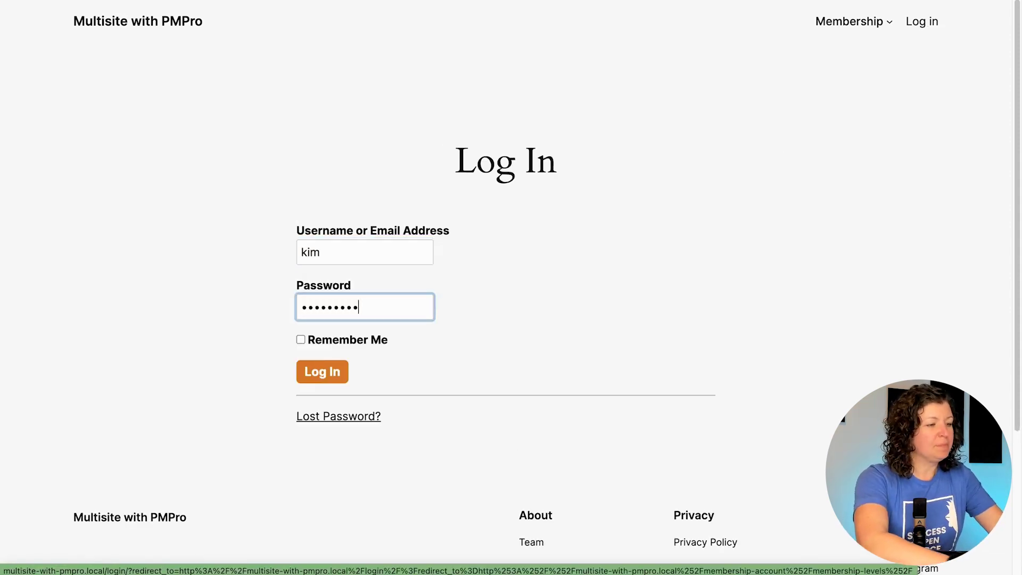
{"action": "type", "text": "•••••••"}
{"action": "key", "text": "Return"}
{"action": "mouse_move", "coordinate": [440, 8]}
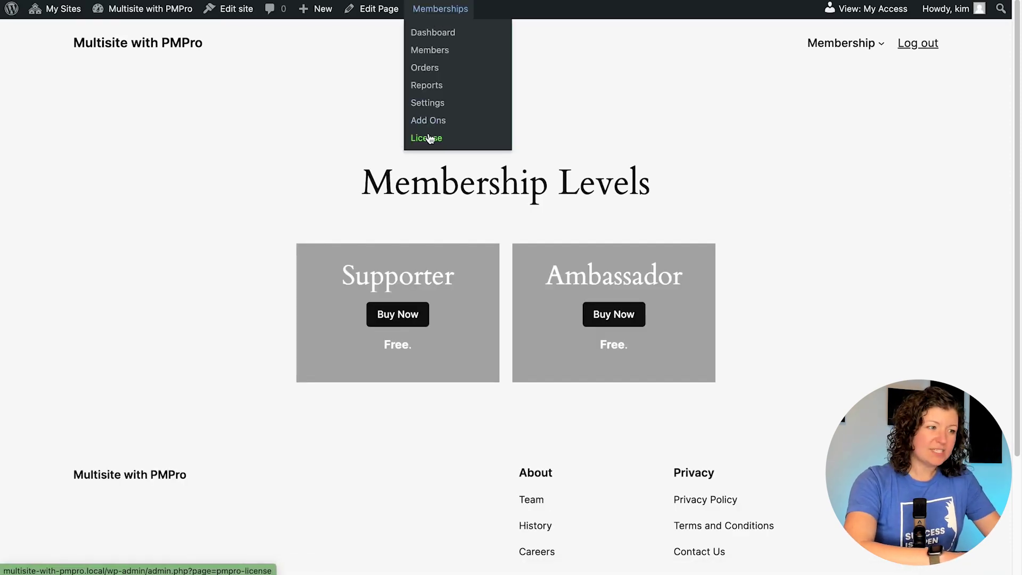
{"action": "left_click", "coordinate": [429, 120]}
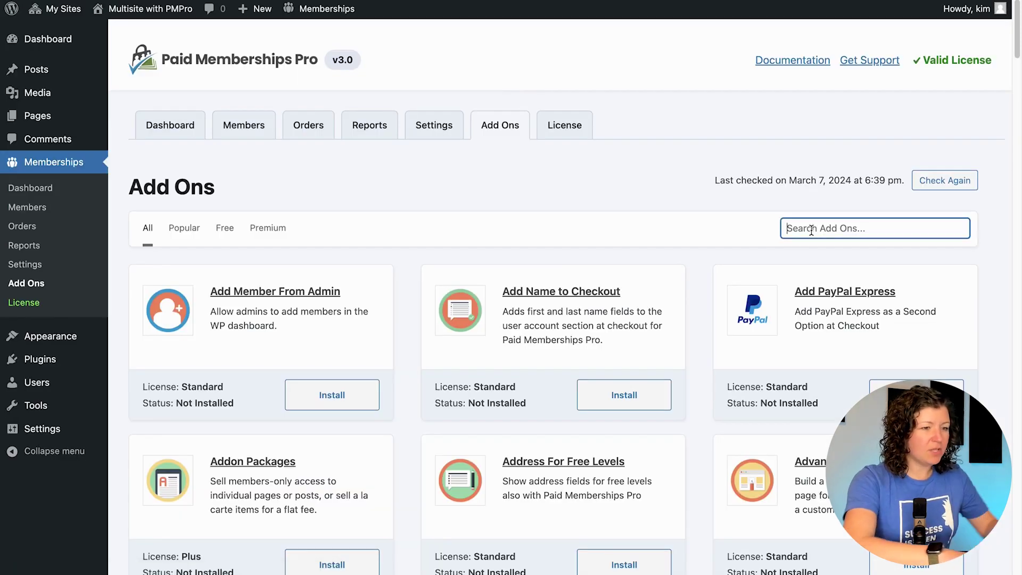
Step: Search Add Ons for 'network', install and activate Member Network Sites, then go to Settings
{"action": "type", "text": "member network sites"}
{"action": "key", "text": "super+a"}
{"action": "type", "text": "network"}
{"action": "left_click", "coordinate": [344, 412]}
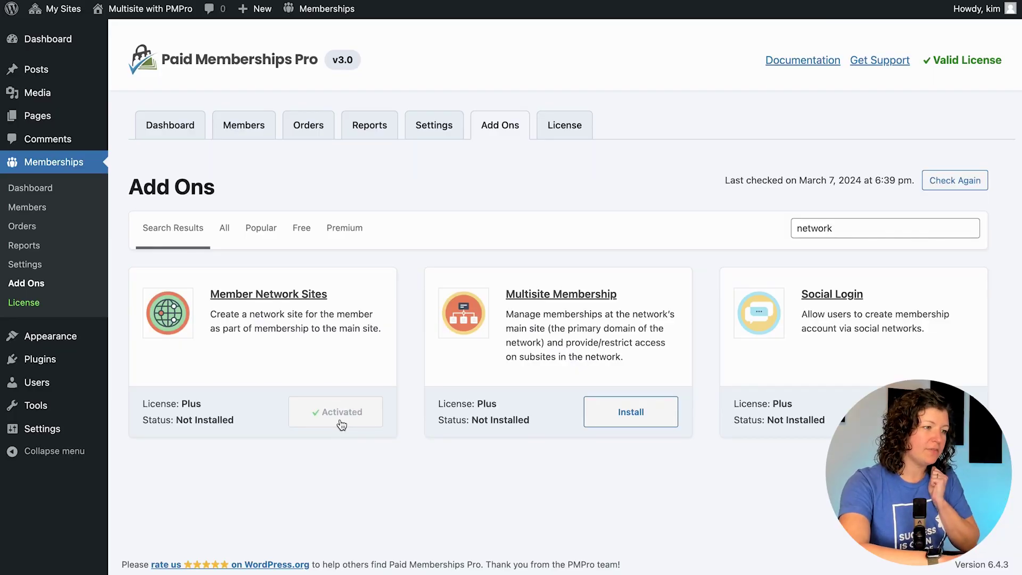
{"action": "left_click", "coordinate": [445, 127]}
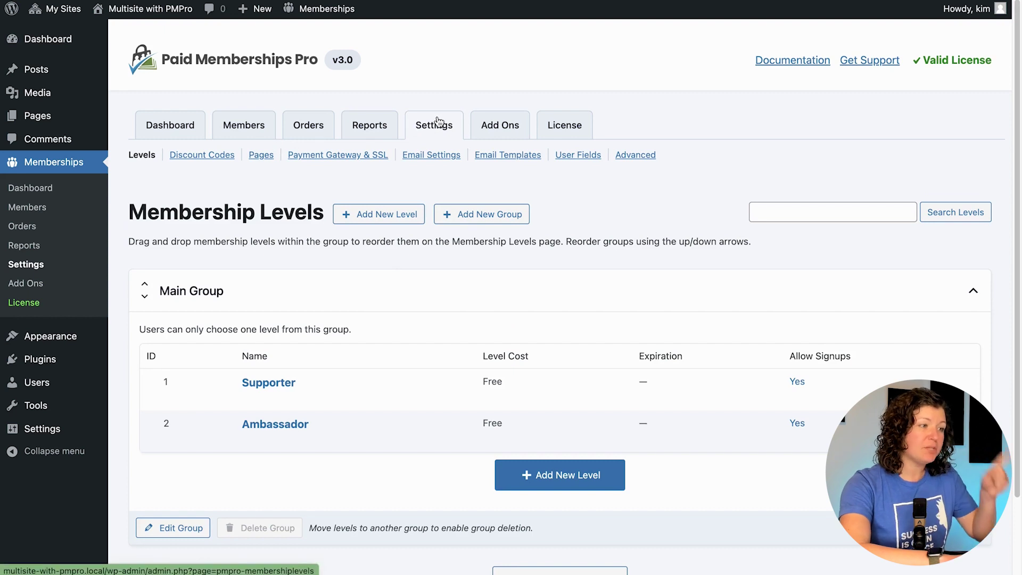
Step: Check that Manage Sites is assigned under Additional Page Settings in Settings > Pages
{"action": "left_click", "coordinate": [266, 158]}
{"action": "scroll", "coordinate": [281, 276], "scroll_direction": "down", "scroll_amount": 10}
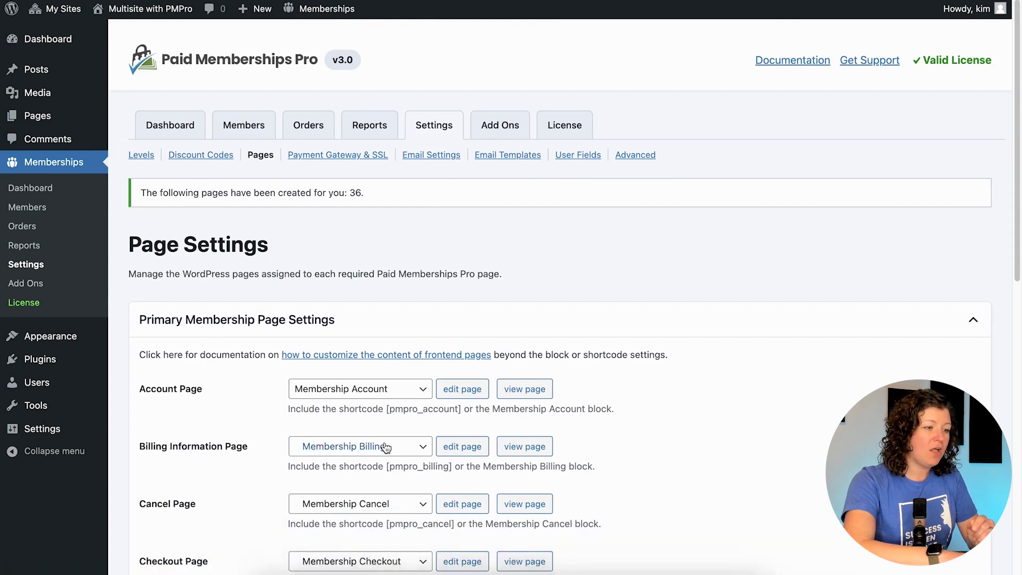
{"action": "scroll", "coordinate": [404, 442], "scroll_direction": "down", "scroll_amount": 10}
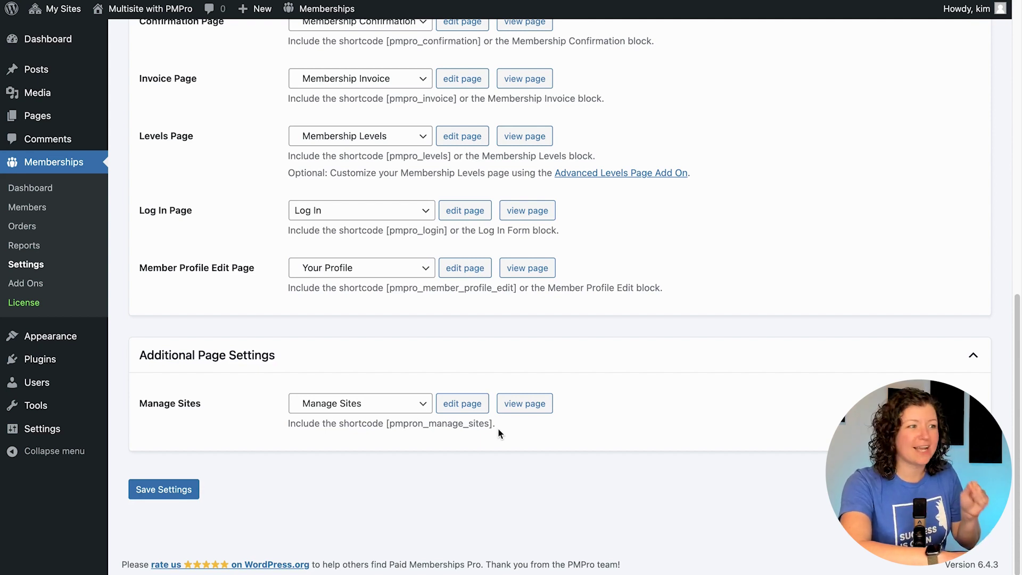
{"action": "scroll", "coordinate": [500, 434], "scroll_direction": "up", "scroll_amount": 10}
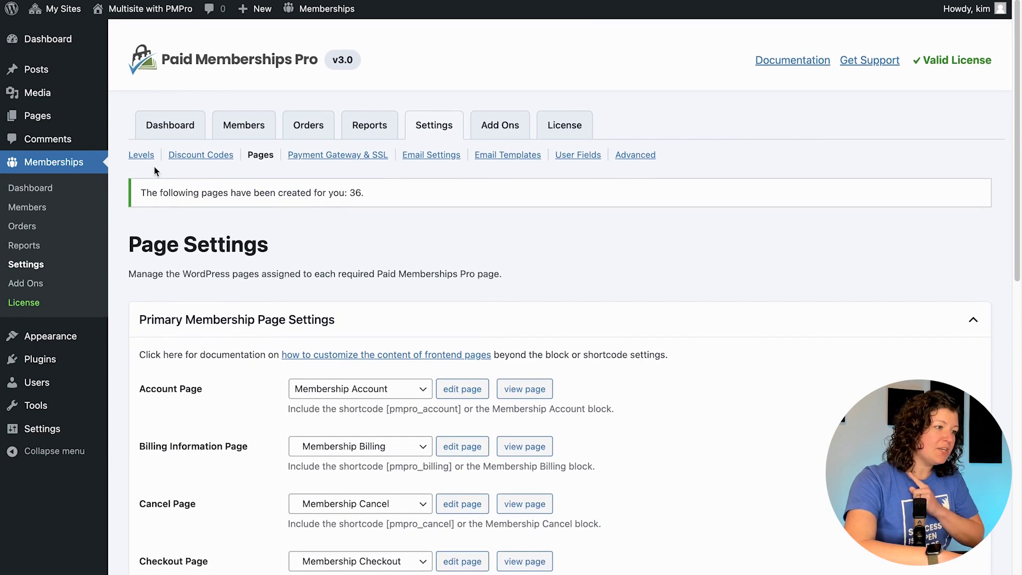
Step: Add a monthly '1 Network Site' level with Number of Sites set to 1, and save it
{"action": "left_click", "coordinate": [137, 156]}
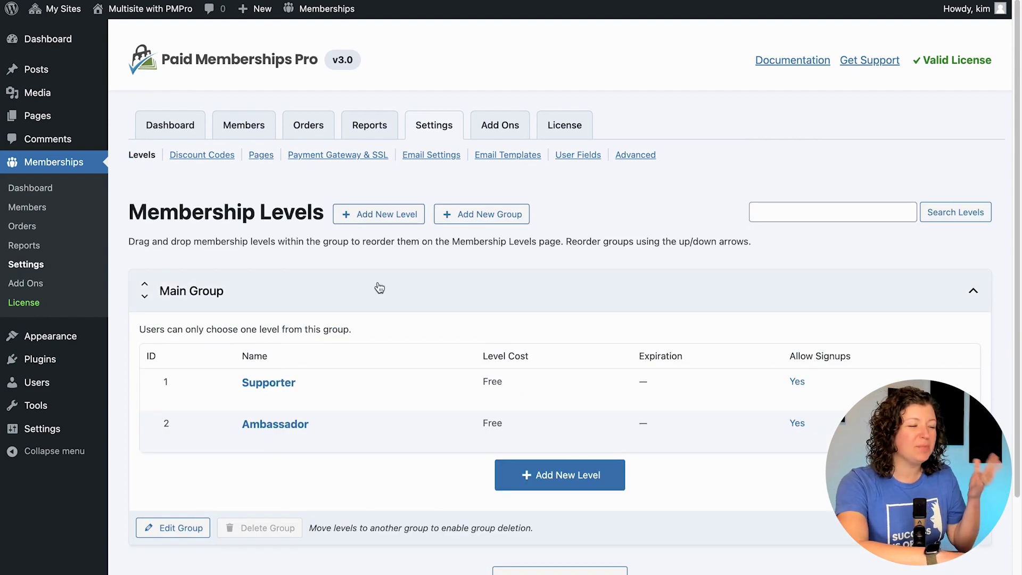
{"action": "left_click", "coordinate": [385, 219]}
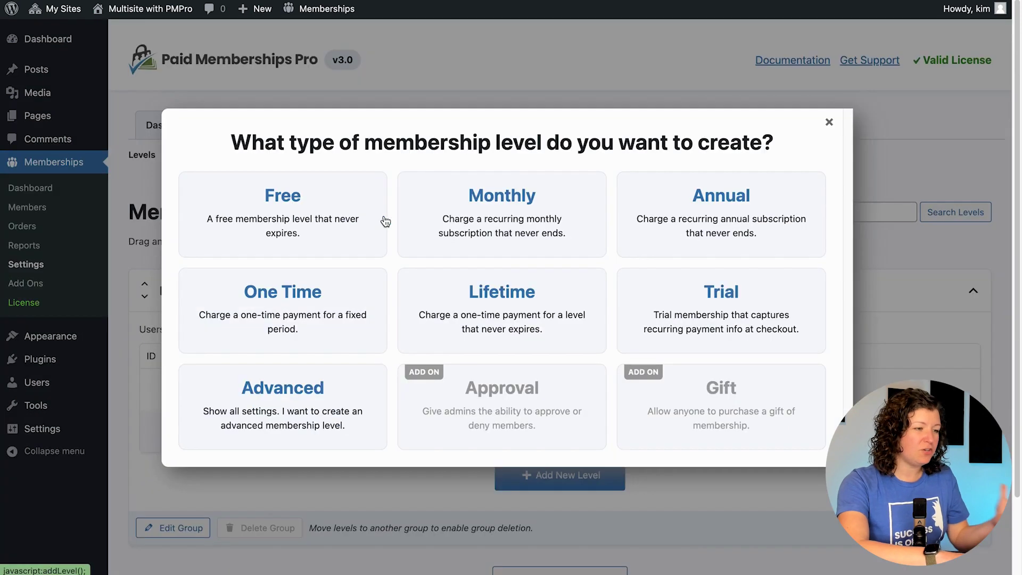
{"action": "left_click", "coordinate": [543, 211]}
{"action": "left_click", "coordinate": [349, 316]}
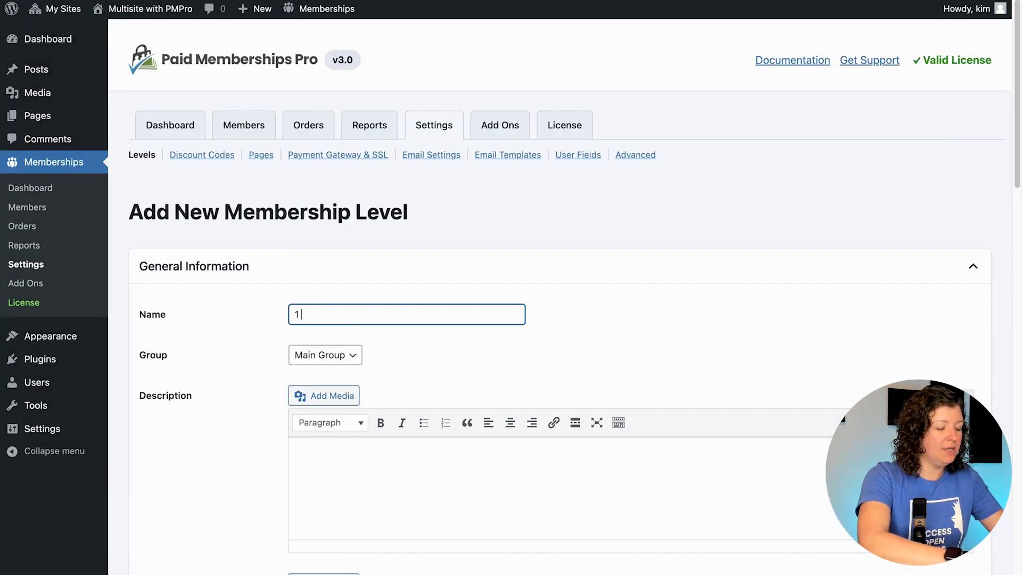
{"action": "scroll", "coordinate": [299, 273], "scroll_direction": "down", "scroll_amount": 15}
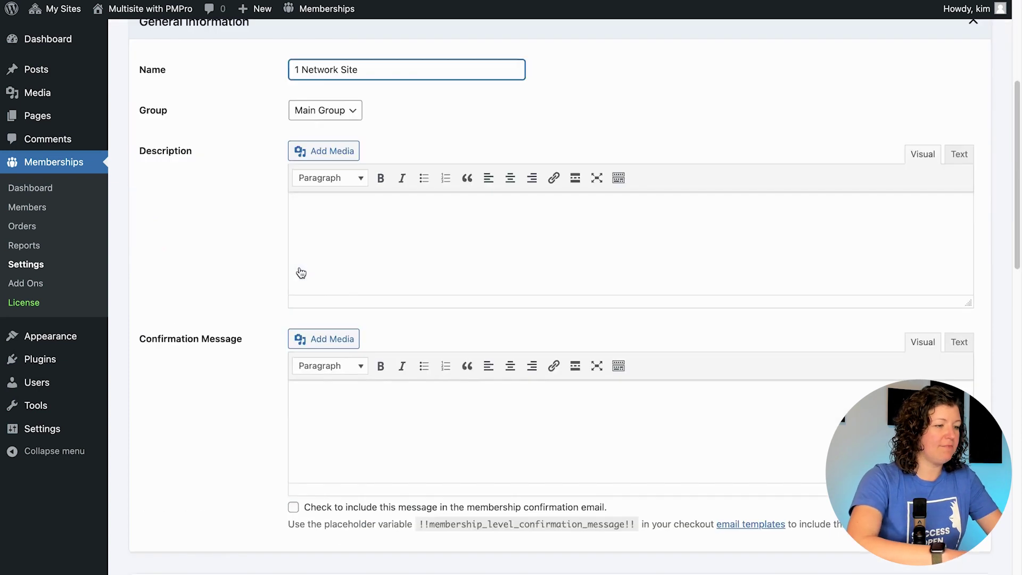
{"action": "scroll", "coordinate": [261, 292], "scroll_direction": "down", "scroll_amount": 5}
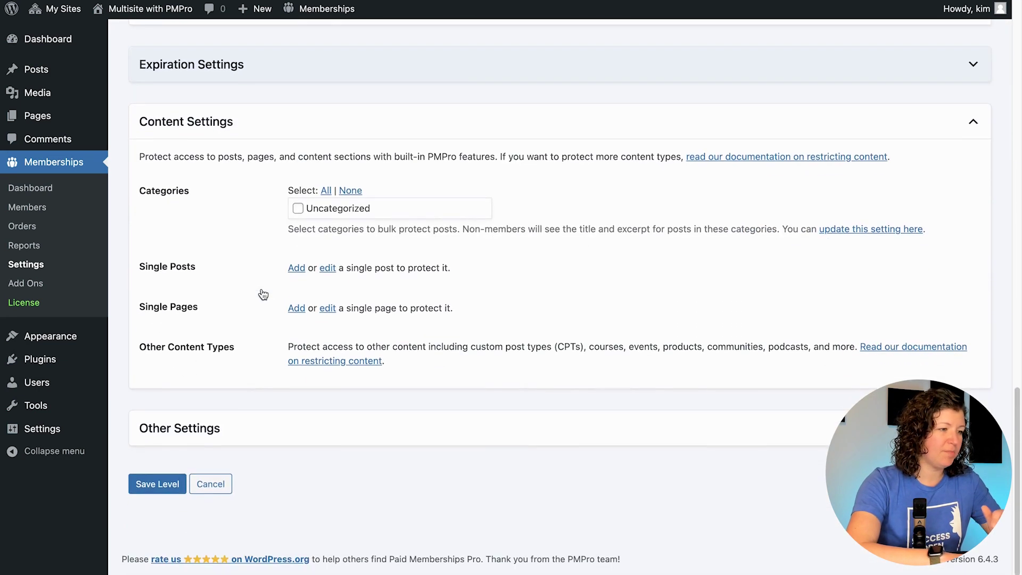
{"action": "left_click", "coordinate": [331, 433]}
{"action": "scroll", "coordinate": [275, 279], "scroll_direction": "down", "scroll_amount": 3}
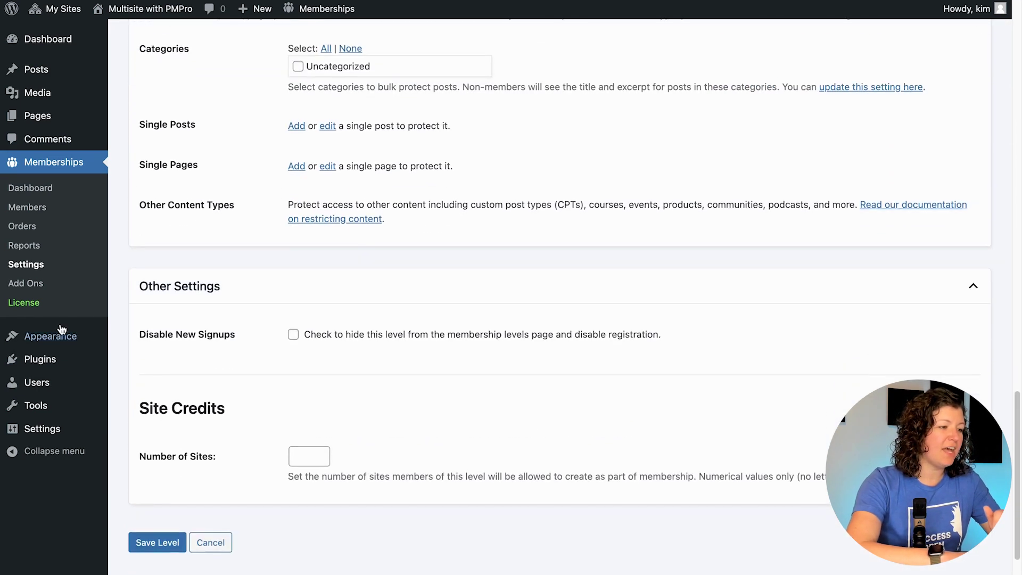
{"action": "scroll", "coordinate": [177, 353], "scroll_direction": "down", "scroll_amount": 1}
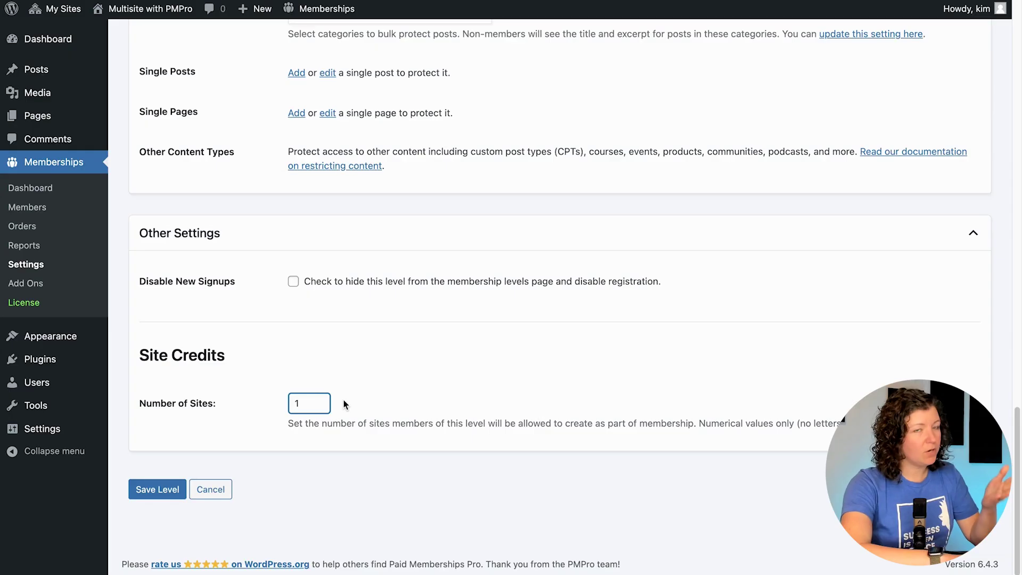
{"action": "left_click", "coordinate": [159, 486]}
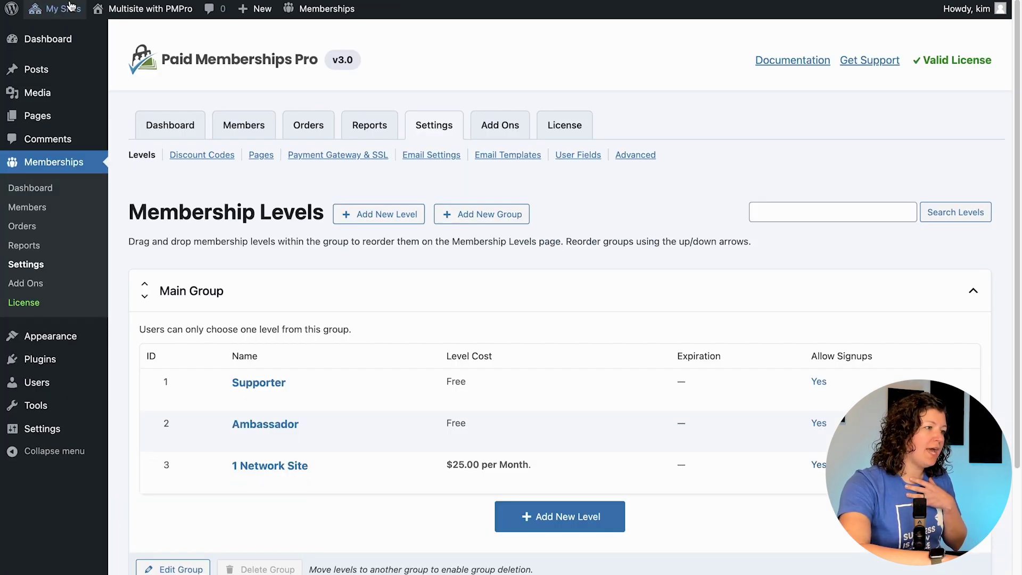
Step: Look over the network's Sites and Users lists, then log out of the administrator account
{"action": "mouse_move", "coordinate": [73, 5]}
{"action": "mouse_move", "coordinate": [76, 35]}
{"action": "left_click", "coordinate": [190, 55]}
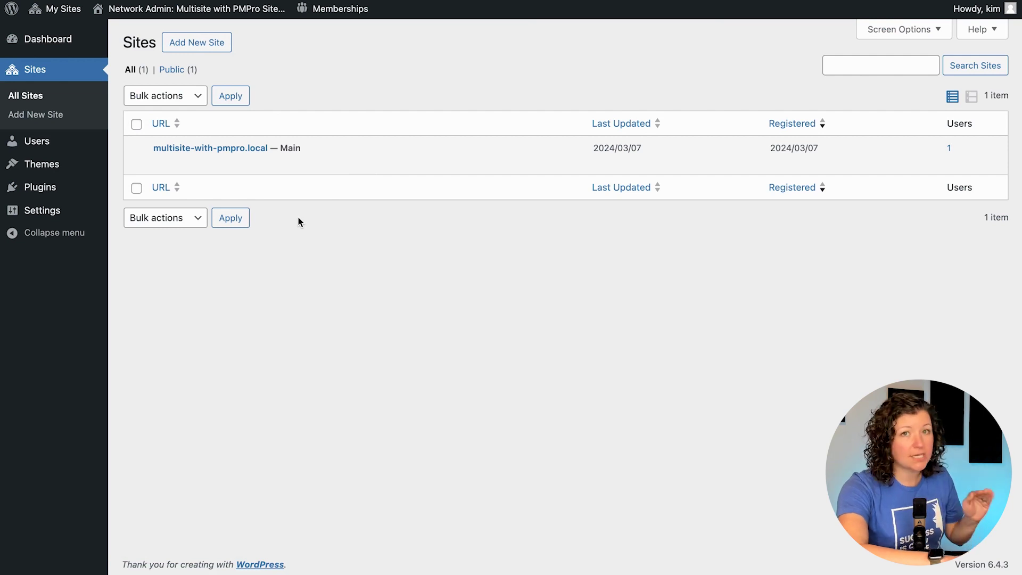
{"action": "left_click", "coordinate": [37, 141]}
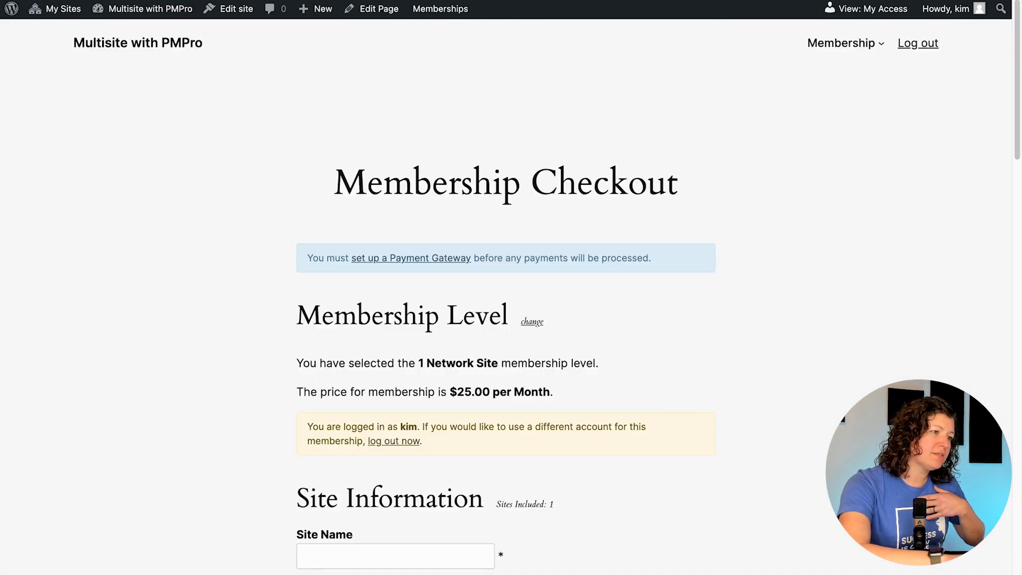
{"action": "left_click", "coordinate": [917, 43]}
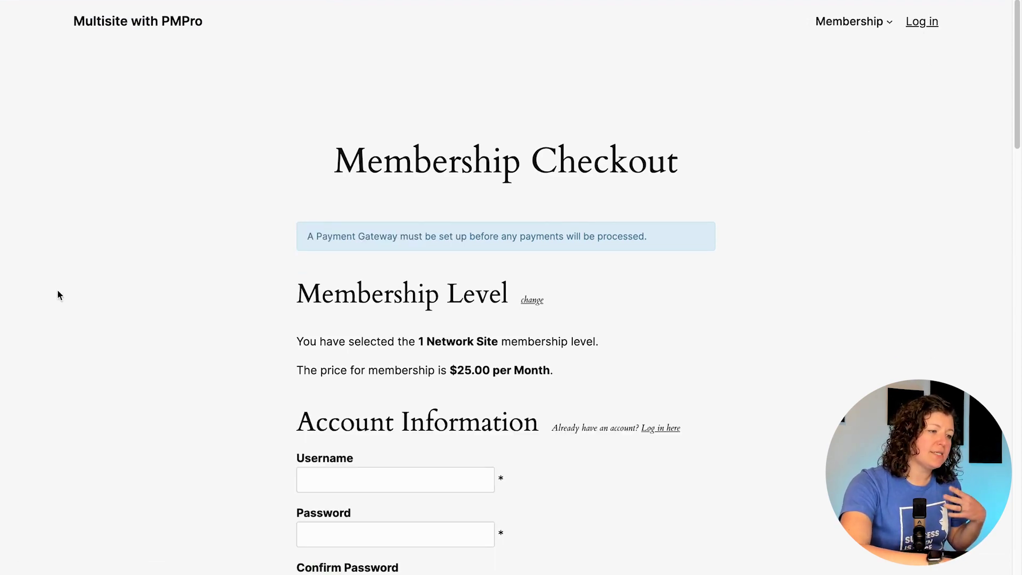
Step: Fill in the checkout username, password and confirmation, and the account e-mail twice
{"action": "scroll", "coordinate": [89, 320], "scroll_direction": "down", "scroll_amount": 2}
{"action": "left_click", "coordinate": [315, 367]}
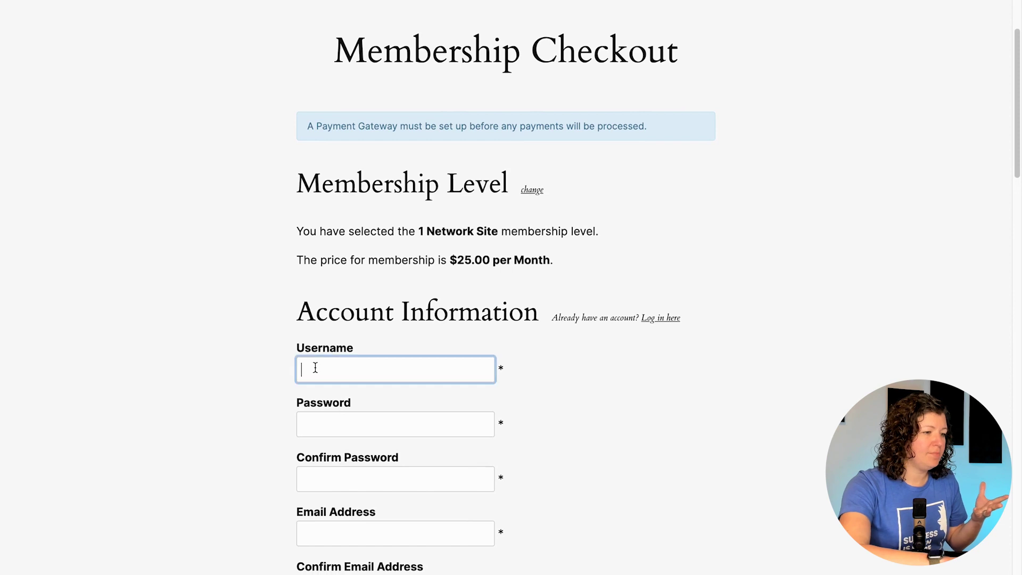
{"action": "type", "text": "networksite"}
{"action": "key", "text": "Tab"}
{"action": "type", "text": "networksite\tnetworksite"}
{"action": "key", "text": "Tab"}
{"action": "type", "text": "networksite@domain.com"}
{"action": "key", "text": "Tab"}
{"action": "type", "text": "networksite@domain.com"}
{"action": "scroll", "coordinate": [205, 297], "scroll_direction": "down", "scroll_amount": 10}
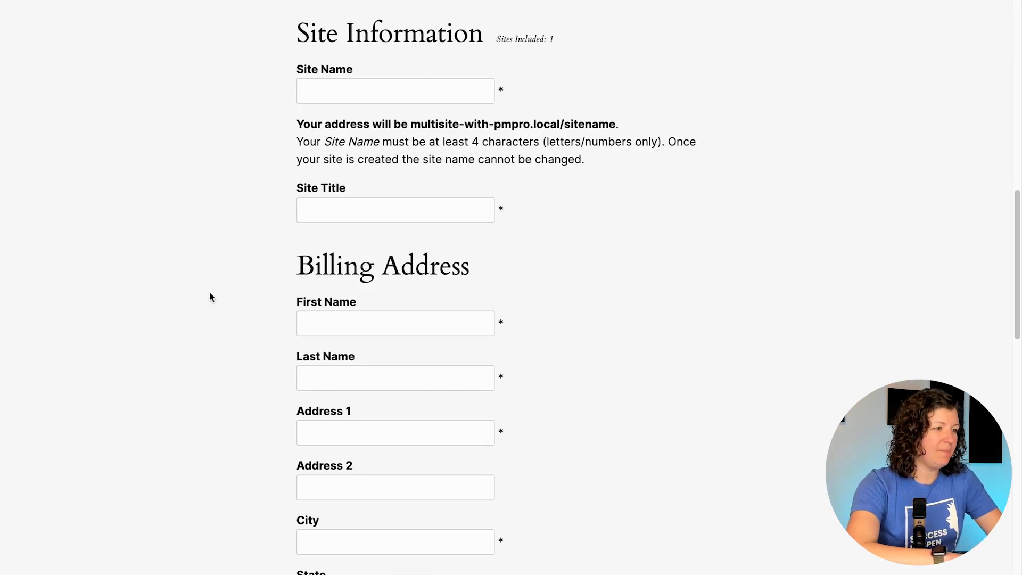
Step: Select the Site Name field in the checkout's Site Information section
{"action": "left_click", "coordinate": [357, 85]}
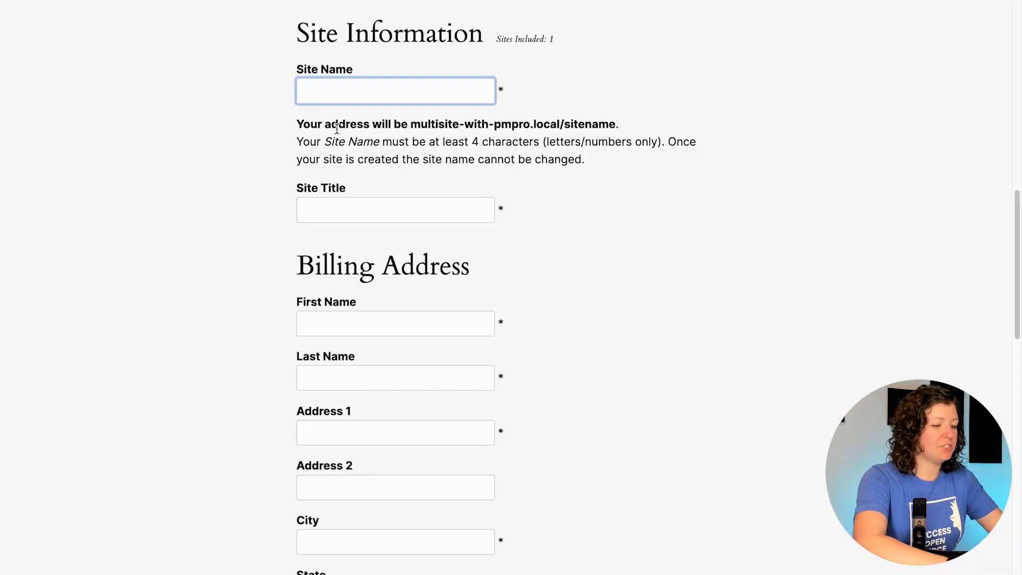
Step: Enter the site name and title, plus billing first name, last name and address line
{"action": "type", "text": "kimsite"}
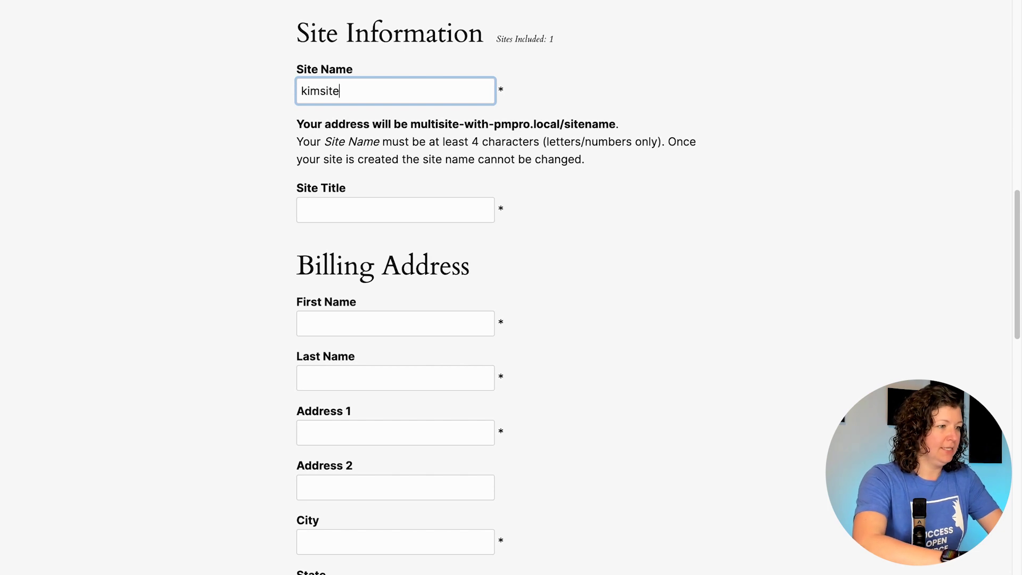
{"action": "left_click", "coordinate": [395, 210]}
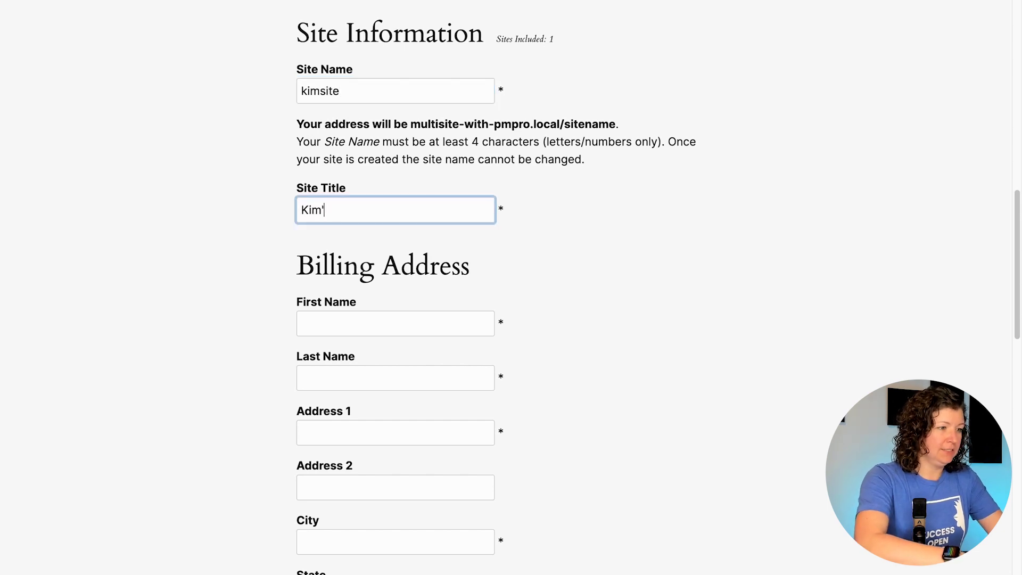
{"action": "left_click", "coordinate": [327, 318]}
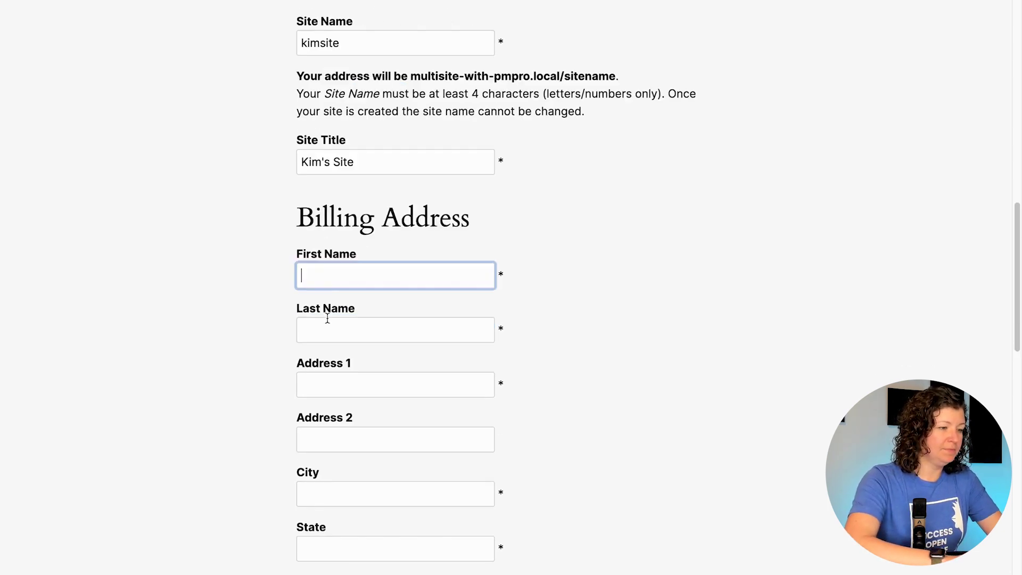
{"action": "scroll", "coordinate": [327, 318], "scroll_direction": "down", "scroll_amount": 5}
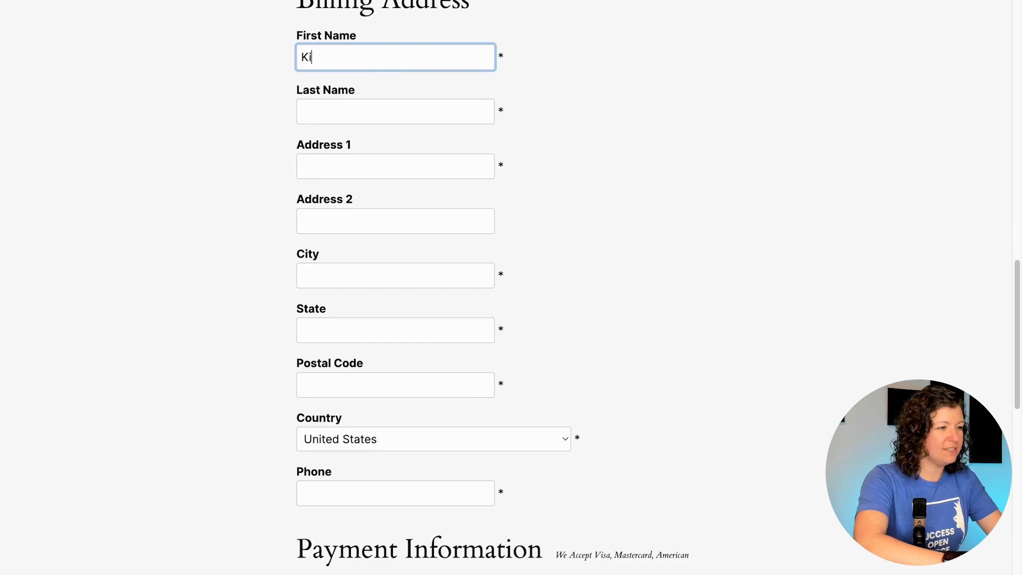
{"action": "left_click", "coordinate": [395, 111]}
{"action": "type", "text": "Coleman"}
{"action": "left_click", "coordinate": [395, 166]}
{"action": "type", "text": "PO Box 12"}
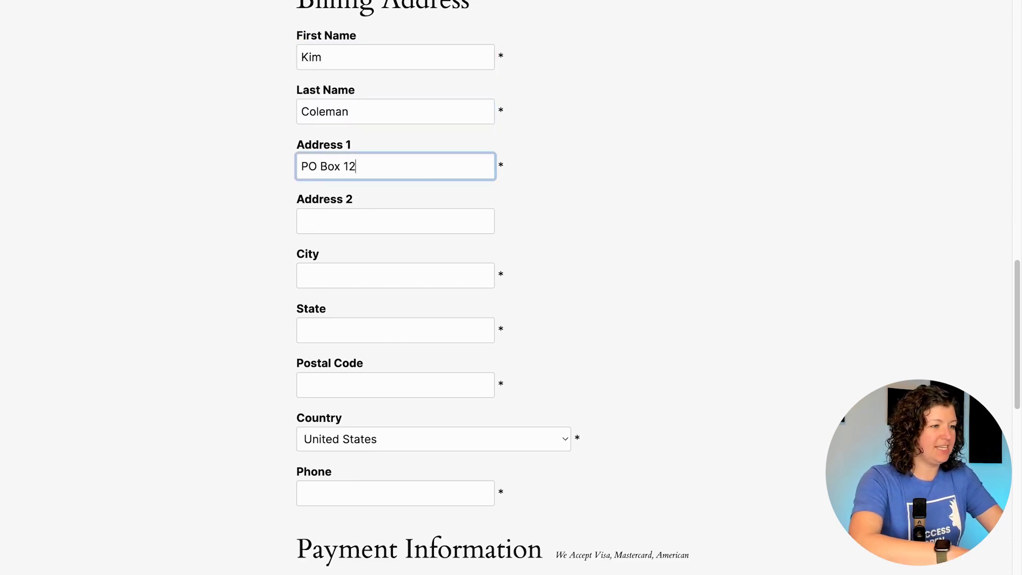
Step: Fill in billing city 'City', state 'State' and postal code 12345
{"action": "left_click", "coordinate": [304, 265]}
{"action": "type", "text": "City"}
{"action": "key", "text": "Tab"}
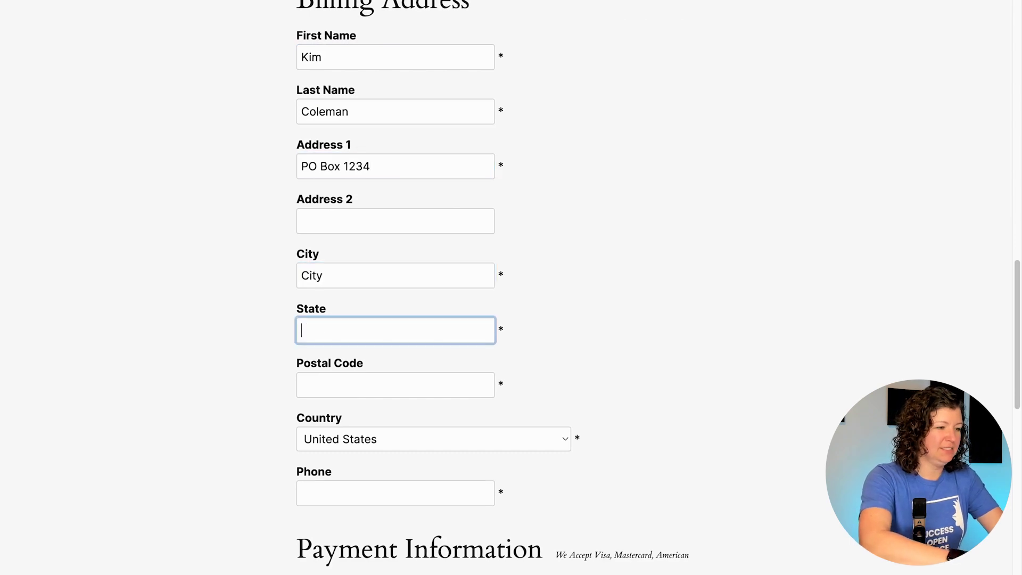
{"action": "type", "text": "State"}
{"action": "key", "text": "Tab"}
{"action": "type", "text": "12345"}
{"action": "key", "text": "Tab"}
{"action": "scroll", "coordinate": [283, 326], "scroll_direction": "down", "scroll_amount": 10}
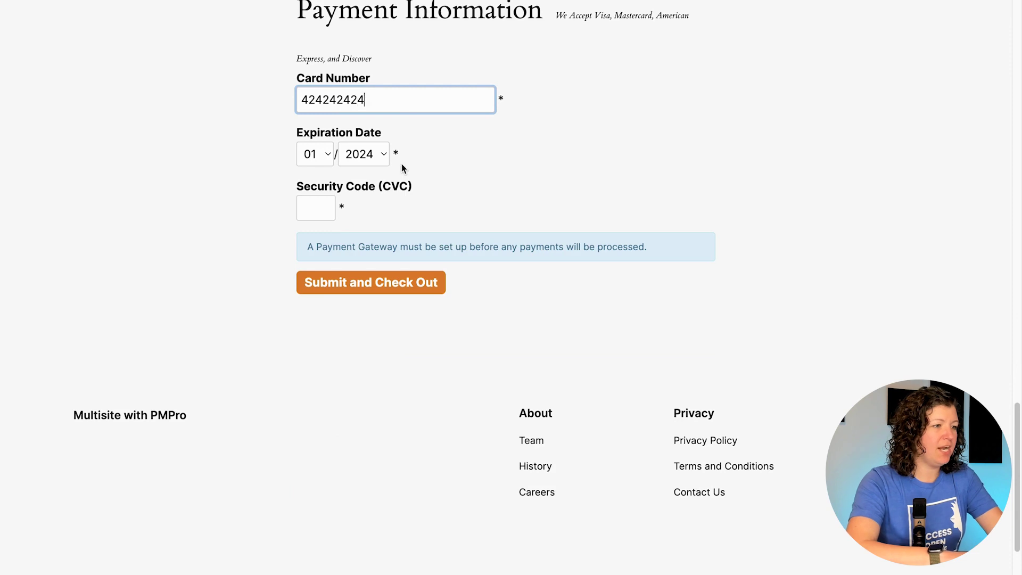
{"action": "type", "text": "4242424242424242"}
{"action": "key", "text": "Tab"}
{"action": "key", "text": "Tab"}
{"action": "key", "text": "Down"}
{"action": "key", "text": "Down"}
{"action": "key", "text": "Down"}
{"action": "key", "text": "Tab"}
{"action": "type", "text": "123"}
{"action": "left_click", "coordinate": [373, 282]}
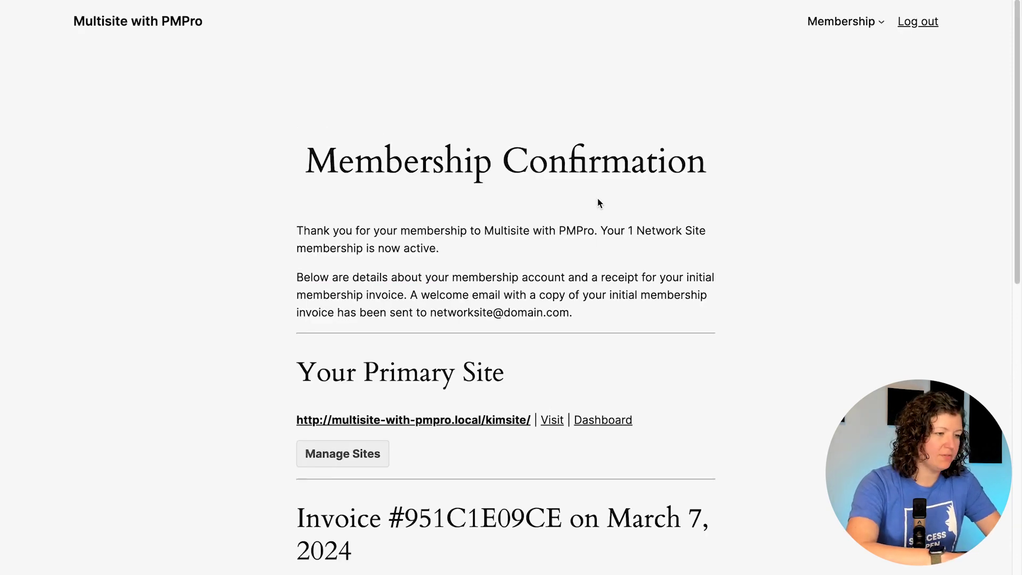
Step: Scroll through the confirmation and invoice, then go to View Your Membership Account
{"action": "scroll", "coordinate": [598, 202], "scroll_direction": "down", "scroll_amount": 2}
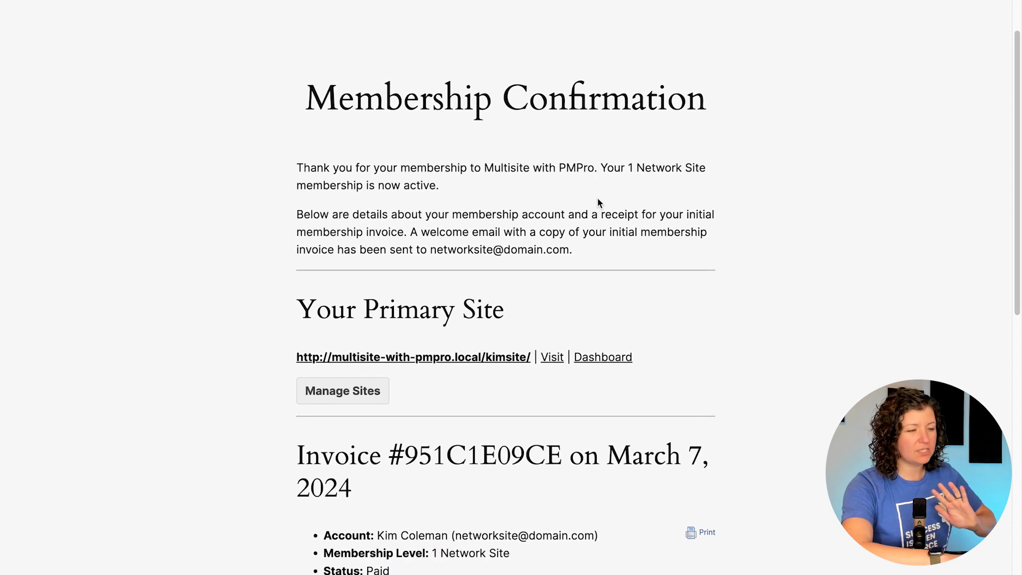
{"action": "scroll", "coordinate": [597, 203], "scroll_direction": "down", "scroll_amount": 1}
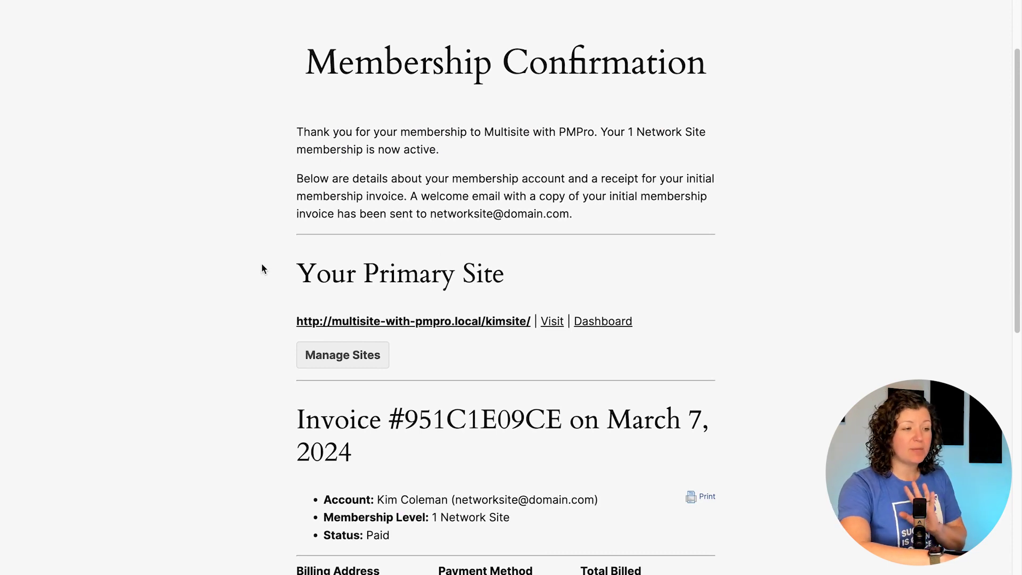
{"action": "left_click_drag", "start_coordinate": [292, 271], "coordinate": [546, 283]}
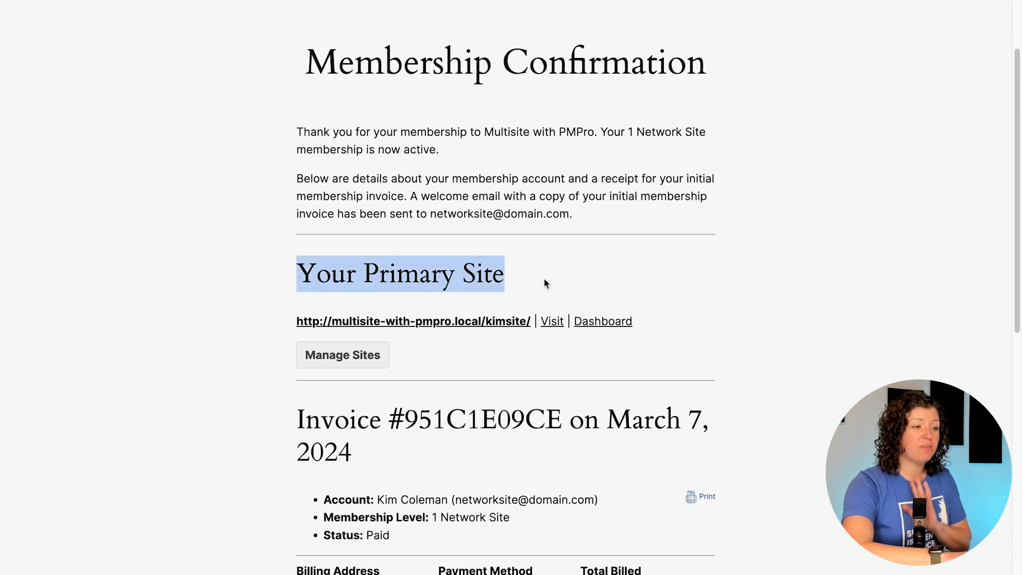
{"action": "left_click", "coordinate": [517, 263]}
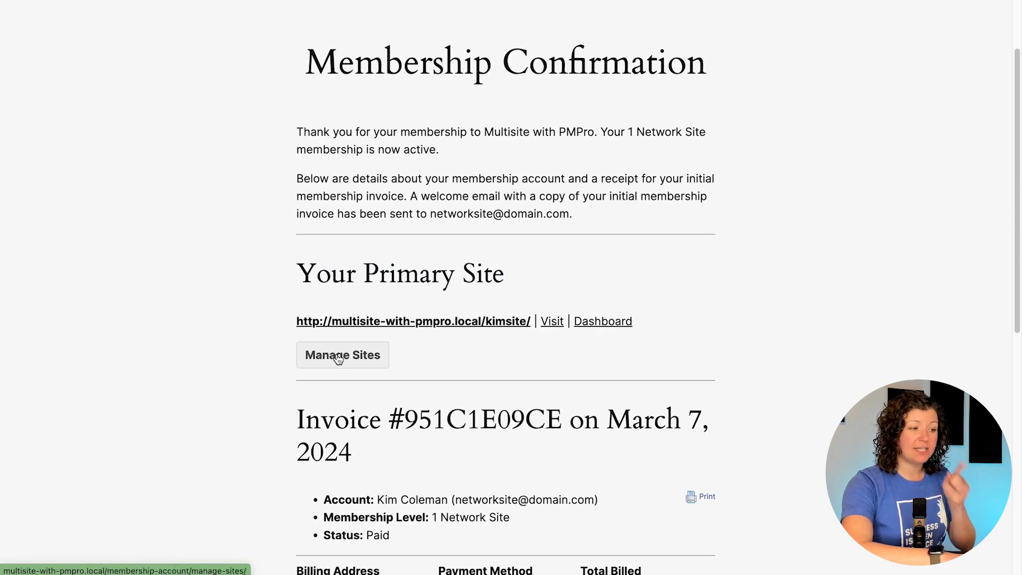
{"action": "scroll", "coordinate": [339, 358], "scroll_direction": "down", "scroll_amount": 8}
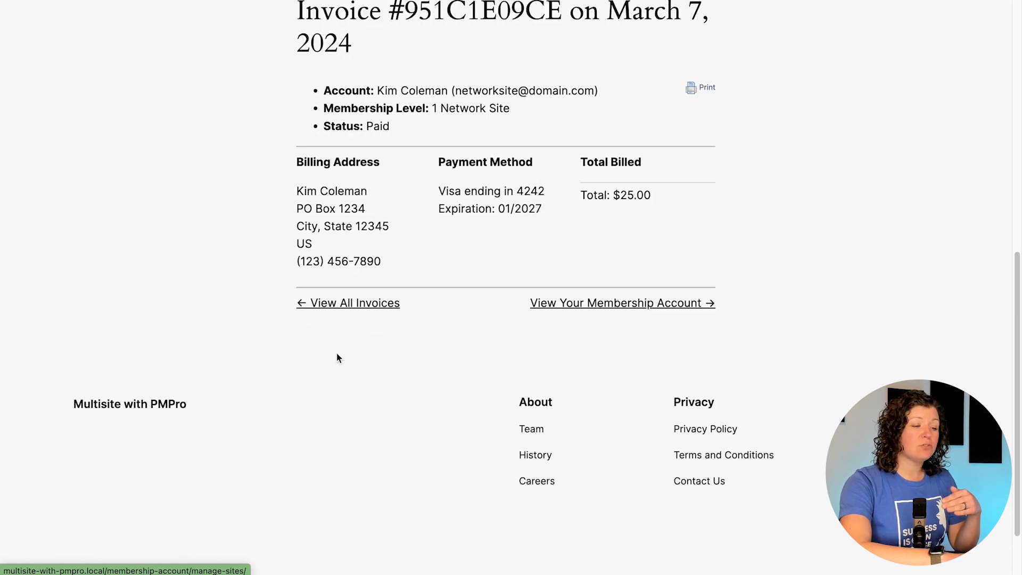
{"action": "left_click", "coordinate": [603, 305]}
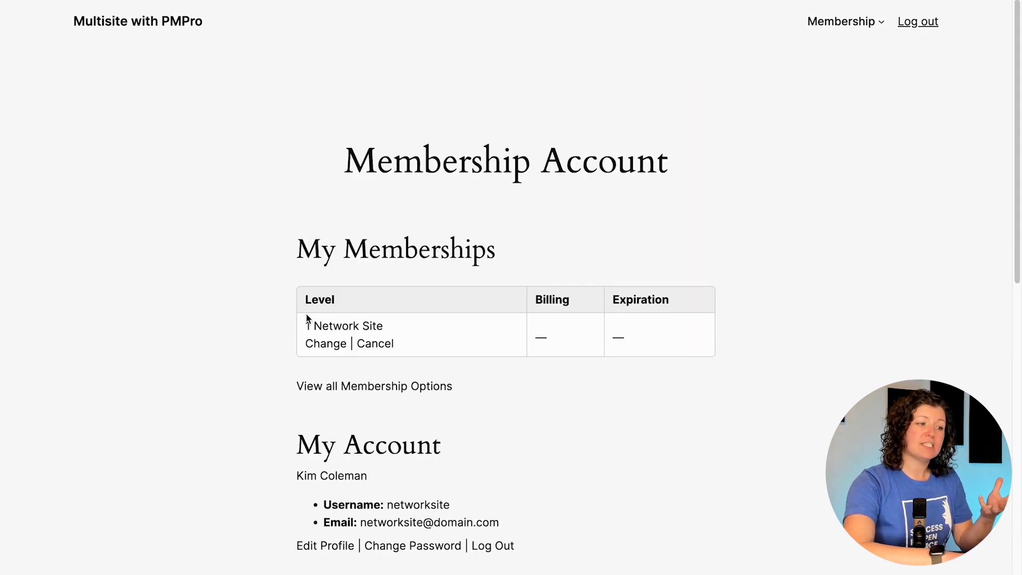
Step: Follow the Manage Sites link under Member Links on the Membership Account page
{"action": "scroll", "coordinate": [294, 339], "scroll_direction": "down", "scroll_amount": 5}
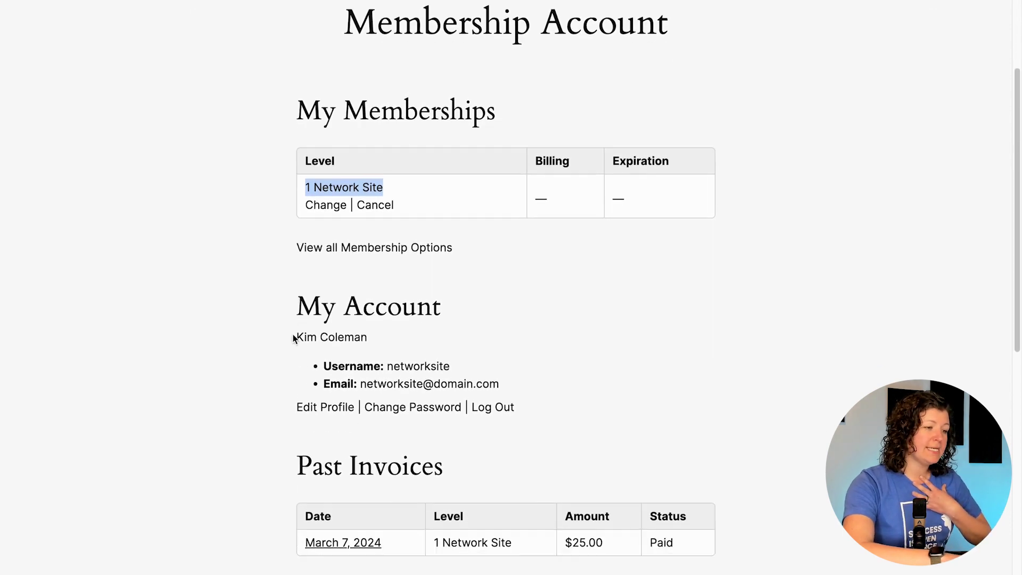
{"action": "scroll", "coordinate": [294, 338], "scroll_direction": "down", "scroll_amount": 1}
{"action": "scroll", "coordinate": [413, 347], "scroll_direction": "down", "scroll_amount": 2}
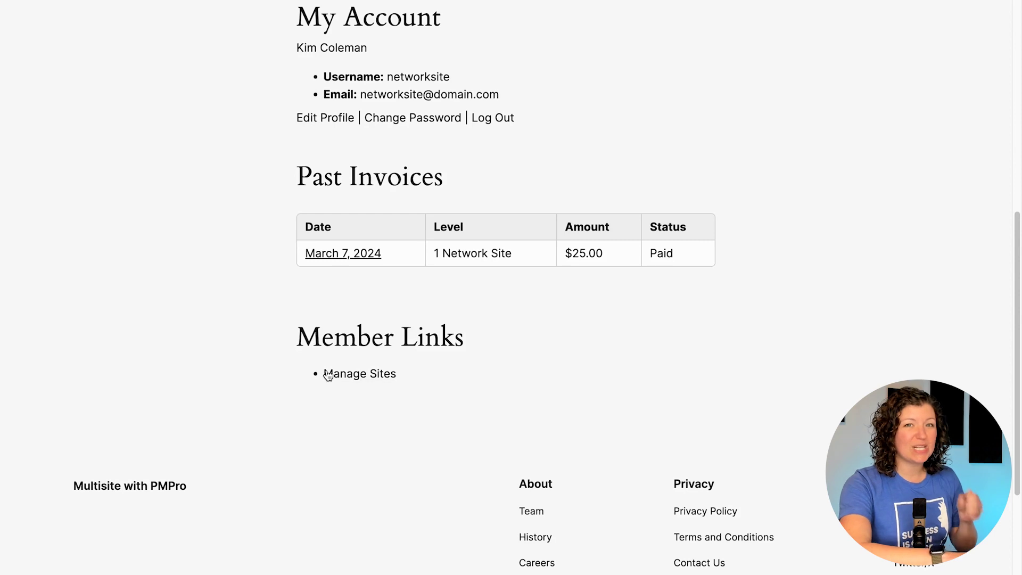
{"action": "left_click", "coordinate": [355, 375]}
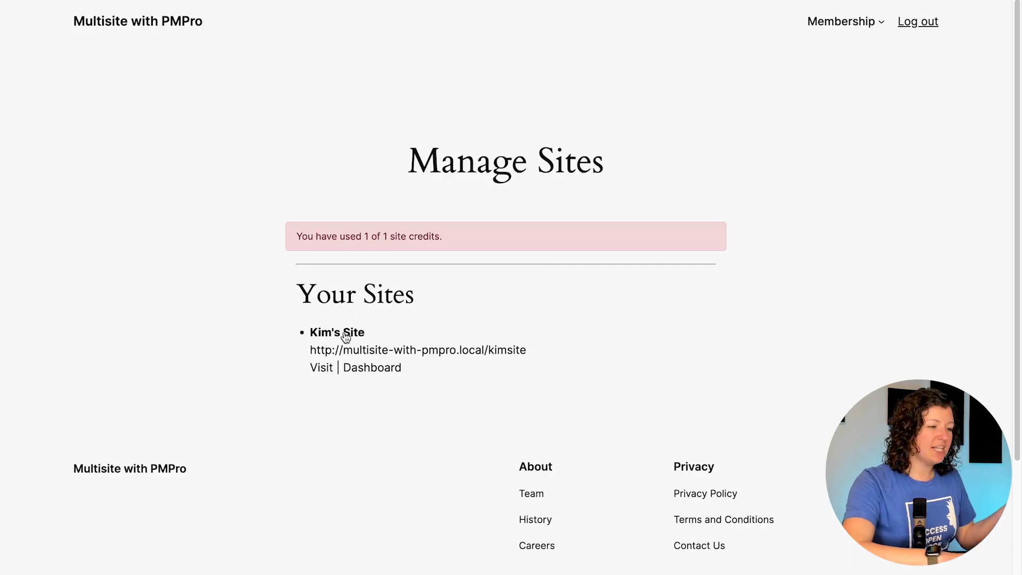
Step: Open the new subsite's front end from its title link on Manage Sites
{"action": "left_click", "coordinate": [345, 333]}
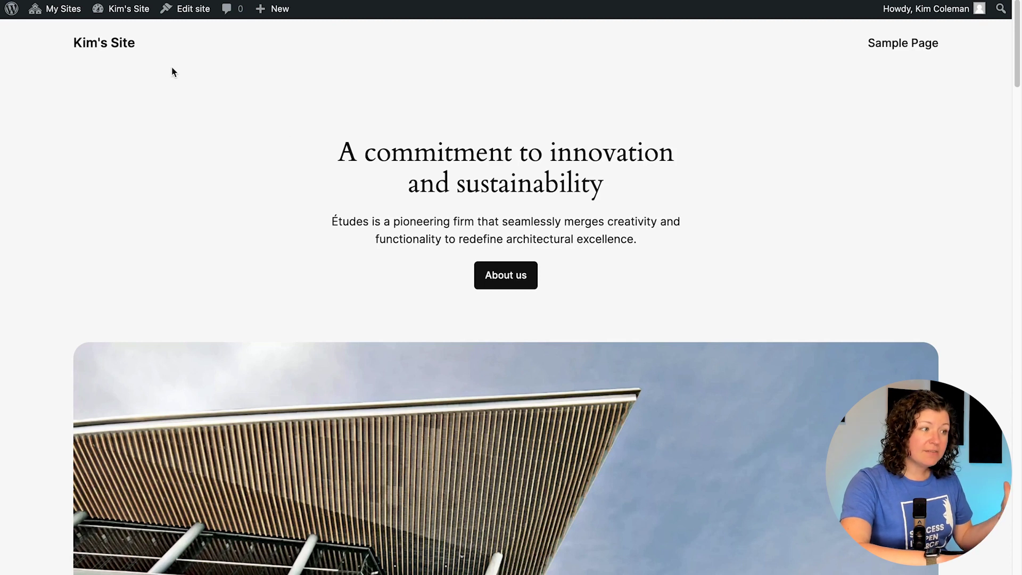
Step: Activate the Twenty Twenty-Three theme on Kim's Site and view the subsite with it
{"action": "left_click", "coordinate": [128, 34]}
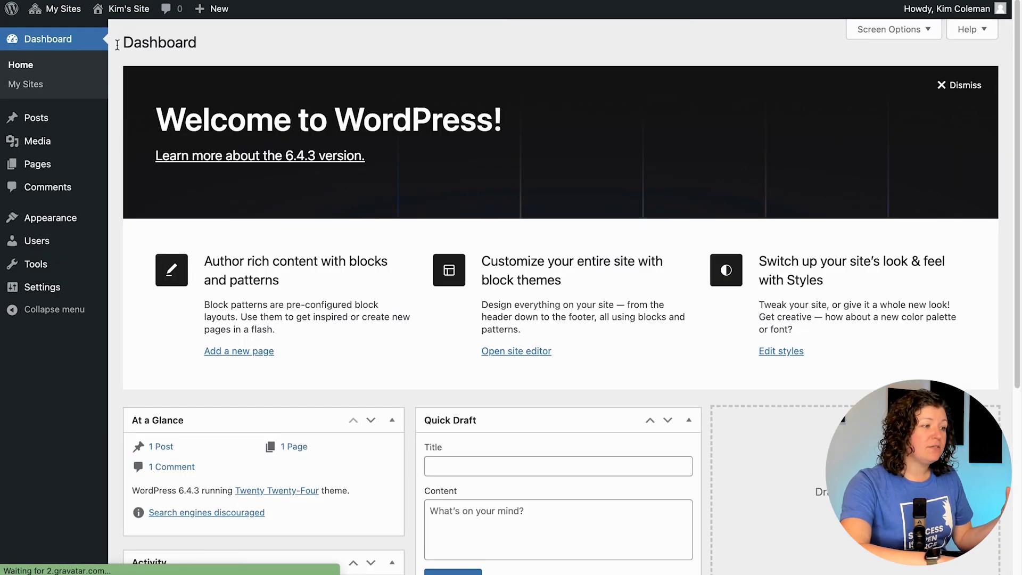
{"action": "mouse_move", "coordinate": [44, 227]}
{"action": "left_click", "coordinate": [135, 226]}
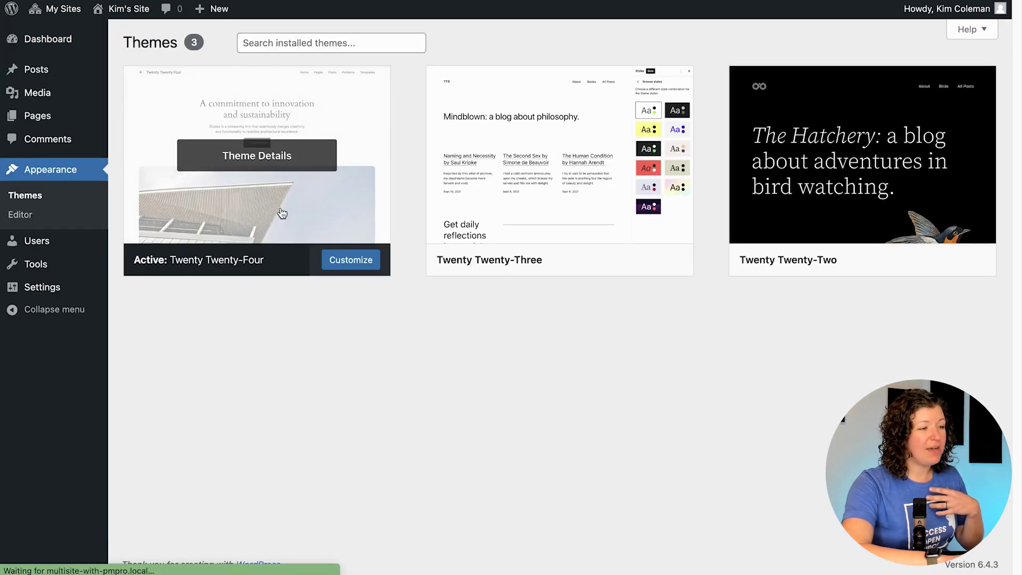
{"action": "left_click", "coordinate": [585, 259]}
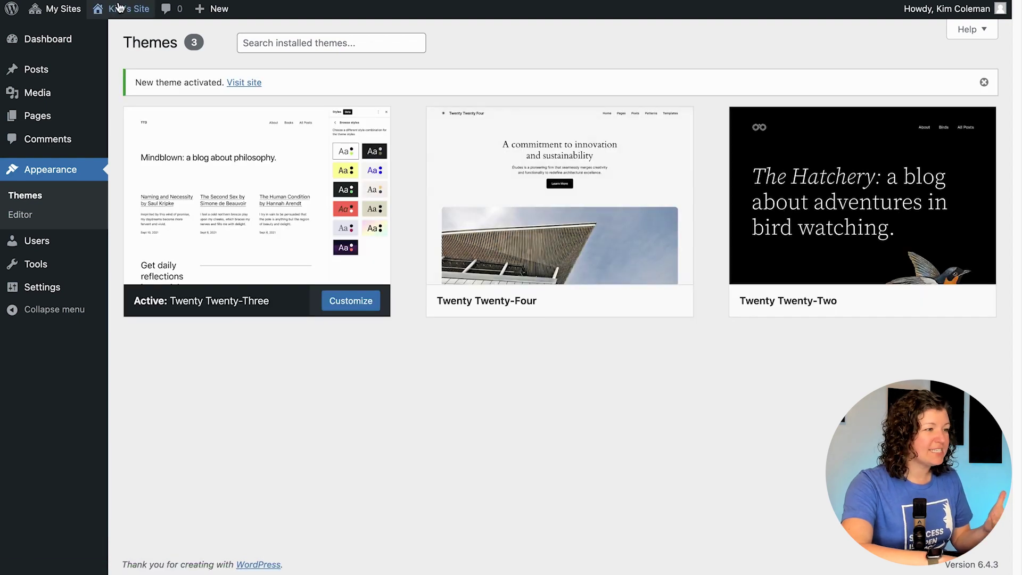
{"action": "left_click", "coordinate": [117, 9]}
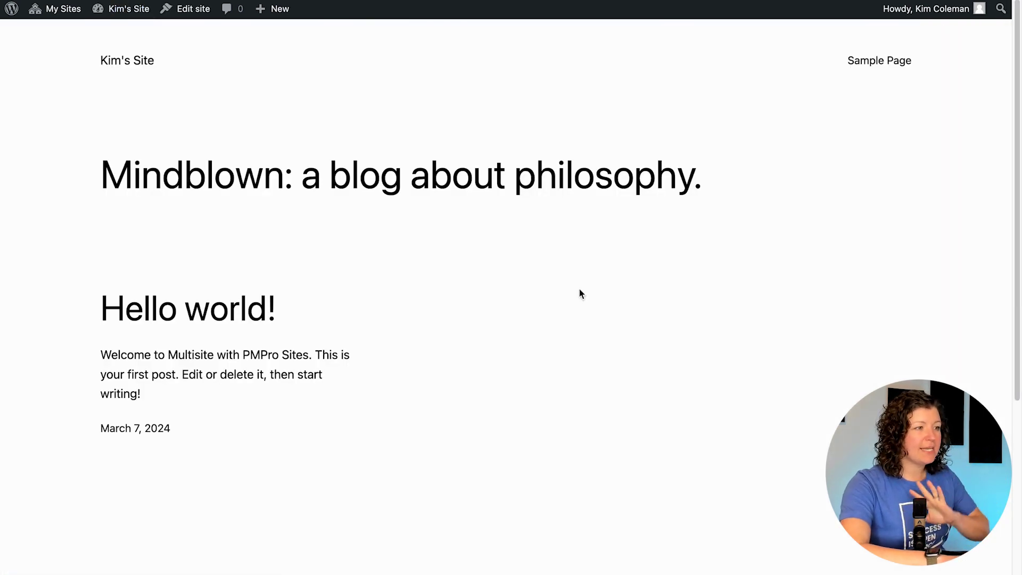
Step: Return to Kim's Site dashboard, then preview the site's public front end
{"action": "left_click", "coordinate": [128, 34]}
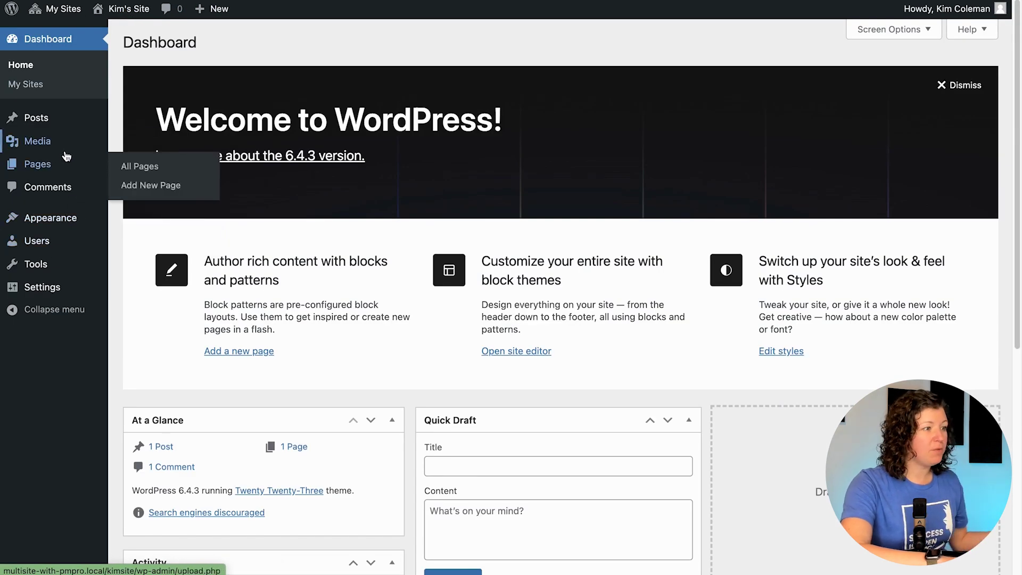
{"action": "mouse_move", "coordinate": [58, 220]}
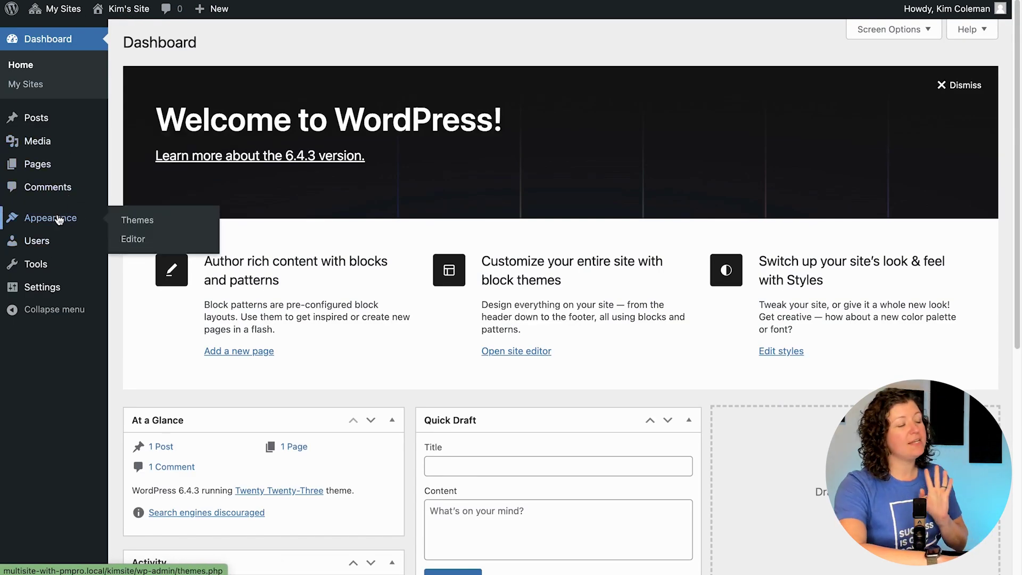
{"action": "left_click", "coordinate": [125, 10]}
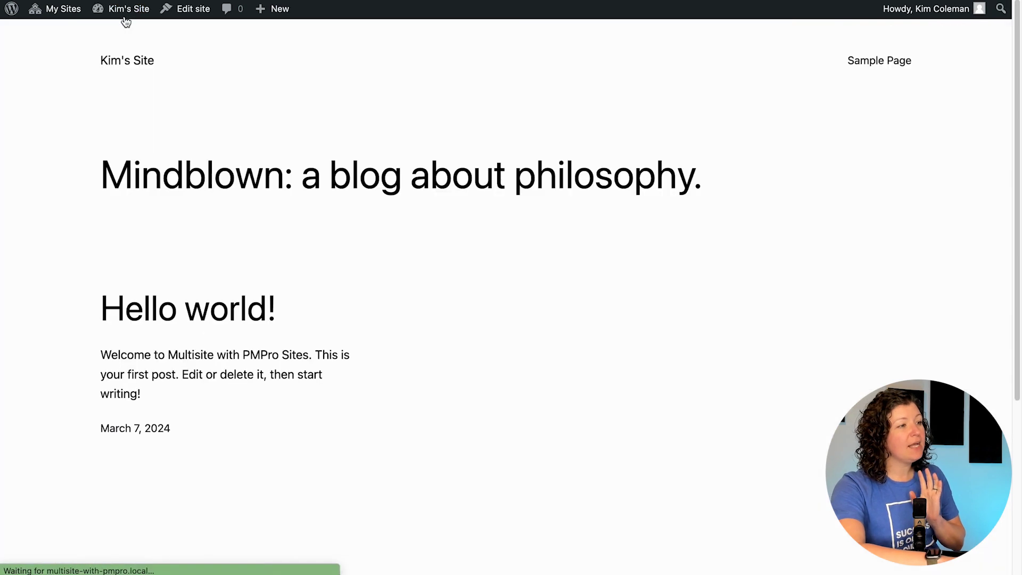
{"action": "left_click", "coordinate": [121, 11]}
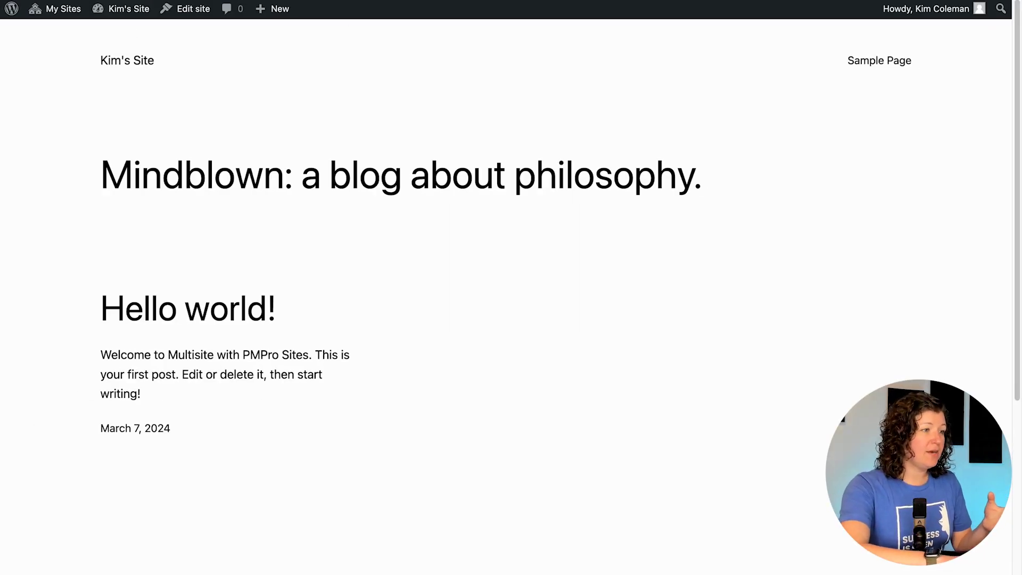
{"action": "key", "text": "super+l"}
Step: Load the network homepage and cancel the 1 Network Site membership from Membership Account
{"action": "key", "text": "Return"}
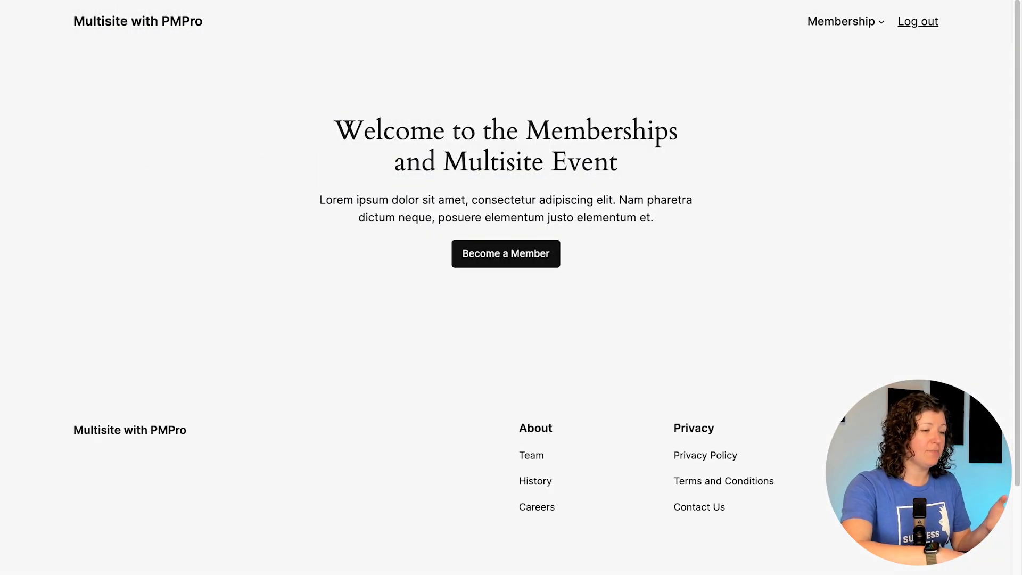
{"action": "left_click", "coordinate": [855, 24]}
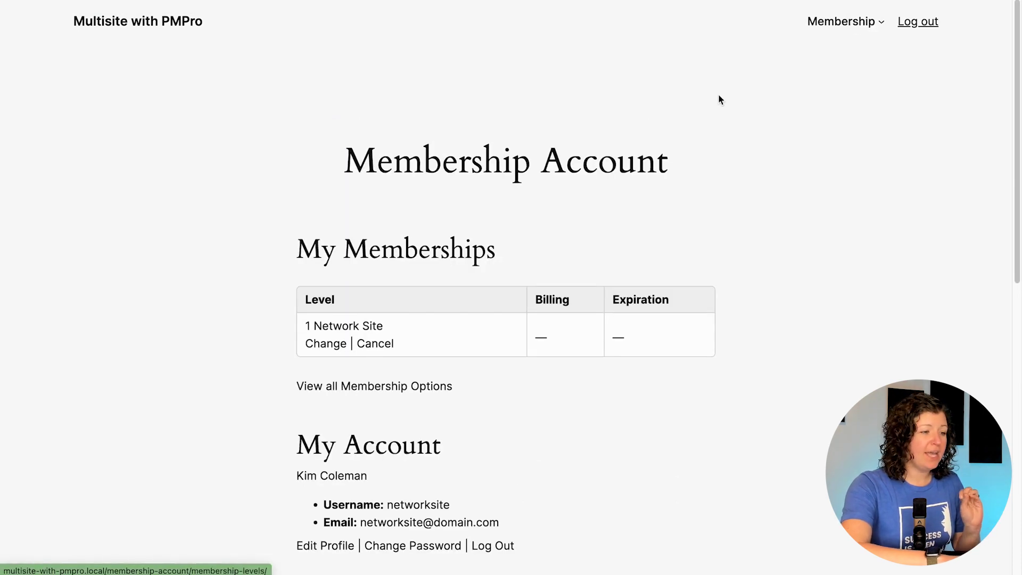
{"action": "scroll", "coordinate": [718, 100], "scroll_direction": "down", "scroll_amount": 3}
{"action": "left_click", "coordinate": [376, 190]}
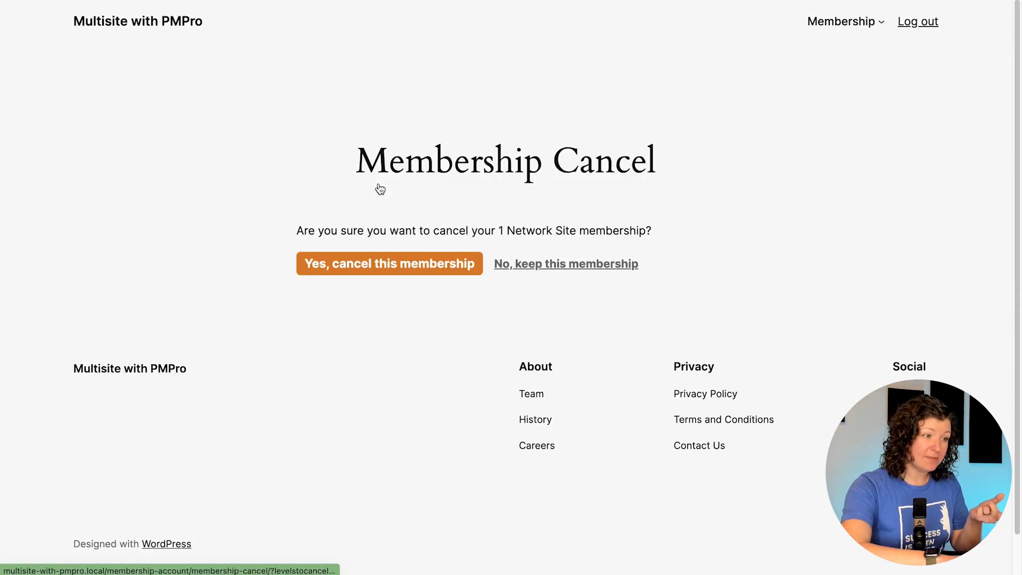
{"action": "left_click", "coordinate": [406, 262]}
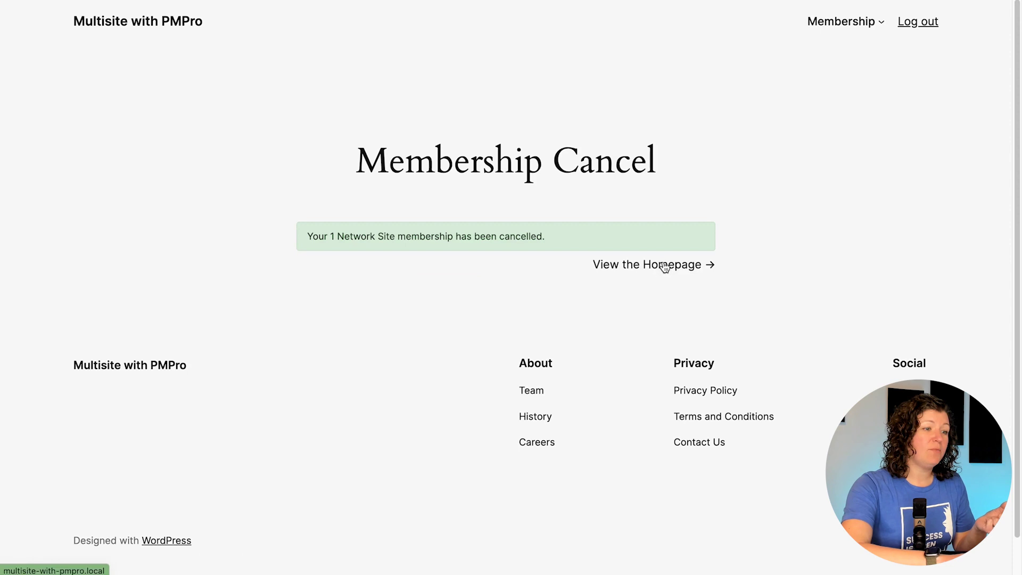
Step: Back on the network homepage, load Kim's Site to check it after cancelling
{"action": "left_click", "coordinate": [665, 266]}
{"action": "type", "text": "kim"}
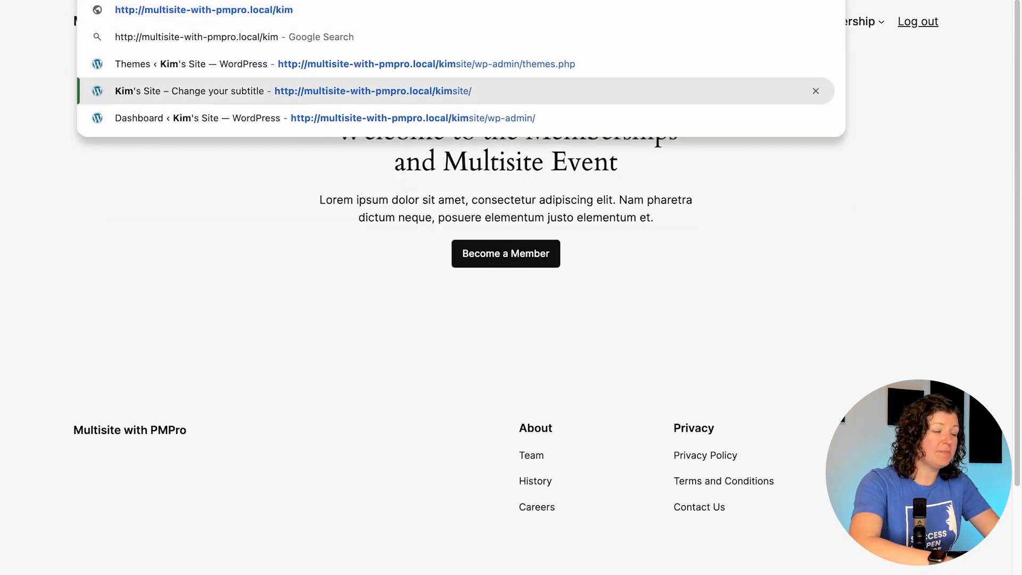
{"action": "key", "text": "Return"}
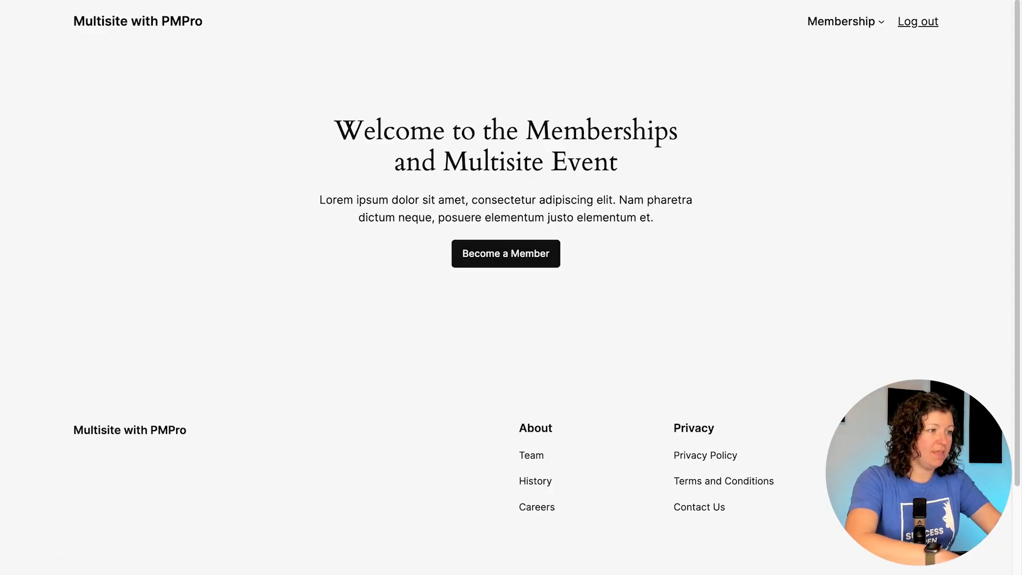
Step: Load the saved membership checkout address for pmpro_level=3
{"action": "key", "text": "ctrl+l"}
{"action": "type", "text": "http://multisite-with-pmpro.local/membership-account/membership-checkout/?pmpro_level=3"}
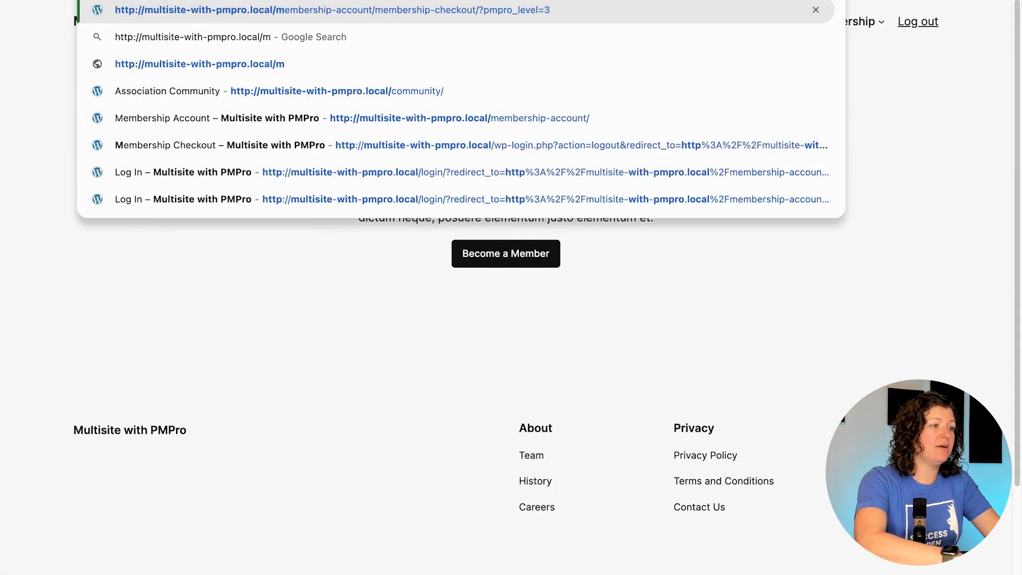
{"action": "key", "text": "Return"}
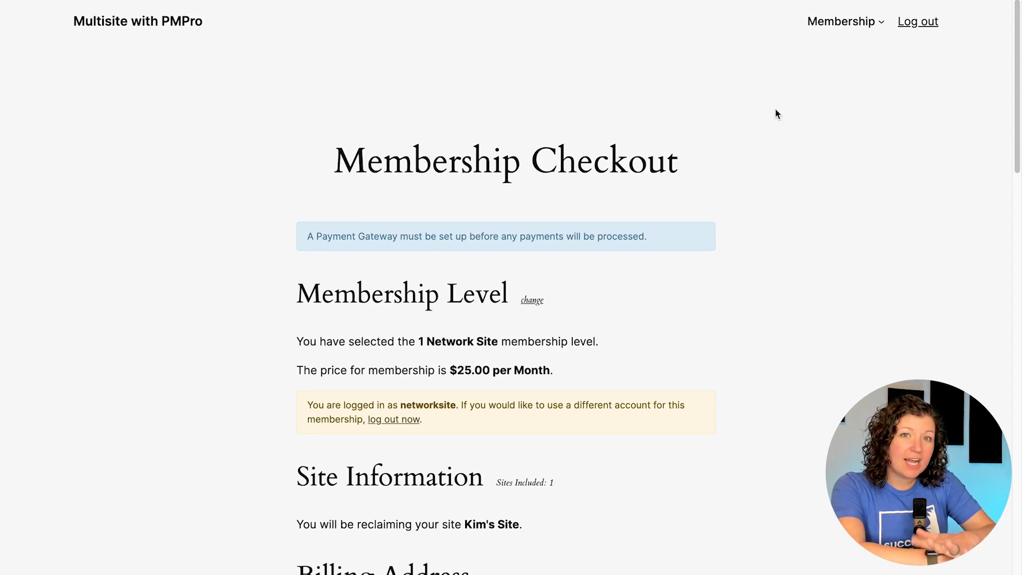
Step: Scroll the checkout page and highlight the Site Information note about reclaiming Kim's Site
{"action": "scroll", "coordinate": [777, 114], "scroll_direction": "down", "scroll_amount": 4}
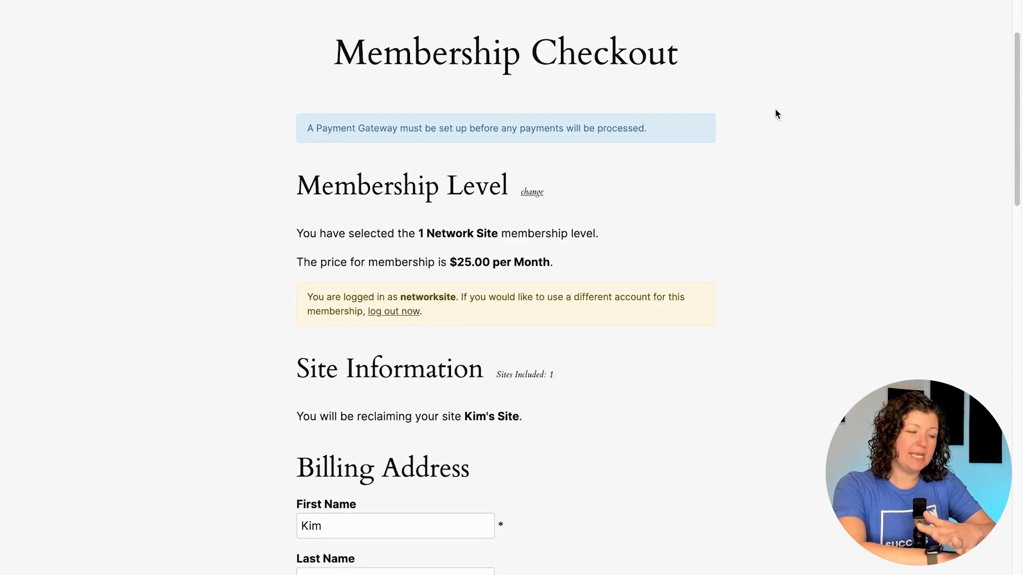
{"action": "scroll", "coordinate": [777, 113], "scroll_direction": "up", "scroll_amount": 4}
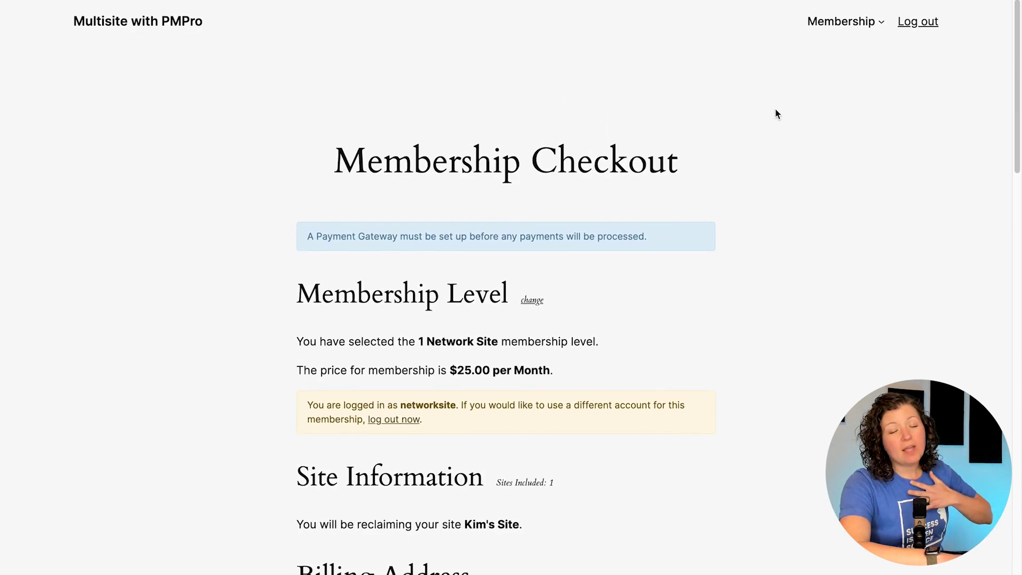
{"action": "scroll", "coordinate": [778, 114], "scroll_direction": "down", "scroll_amount": 3}
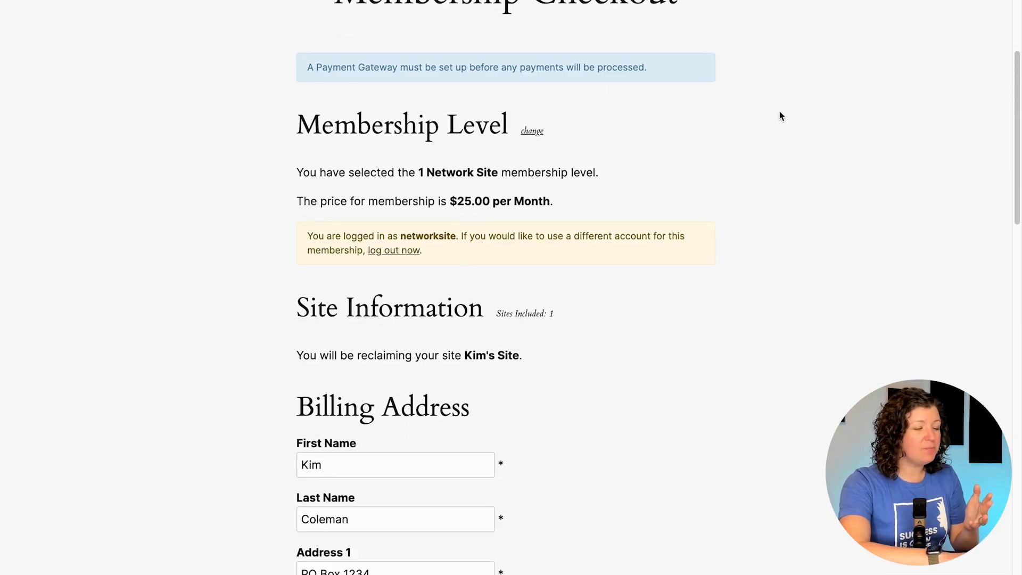
{"action": "left_click_drag", "start_coordinate": [268, 308], "coordinate": [504, 378]}
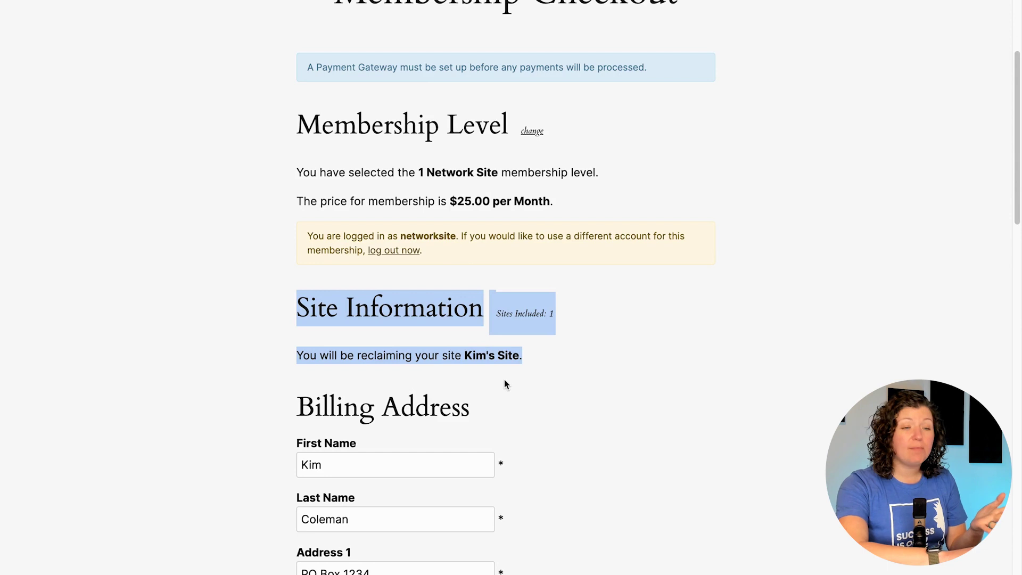
{"action": "left_click", "coordinate": [505, 381]}
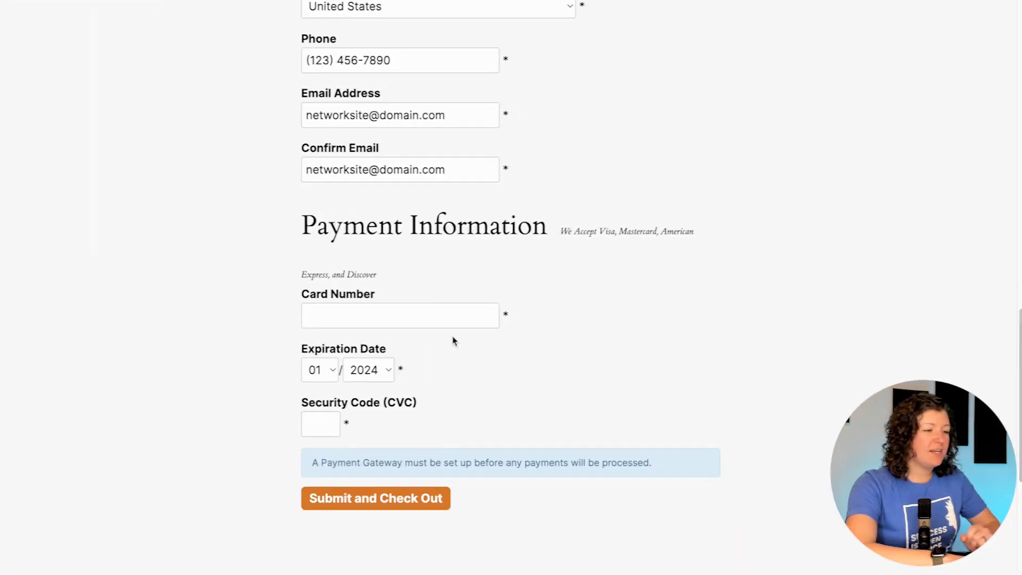
{"action": "left_click", "coordinate": [445, 317]}
{"action": "type", "text": "42424242"}
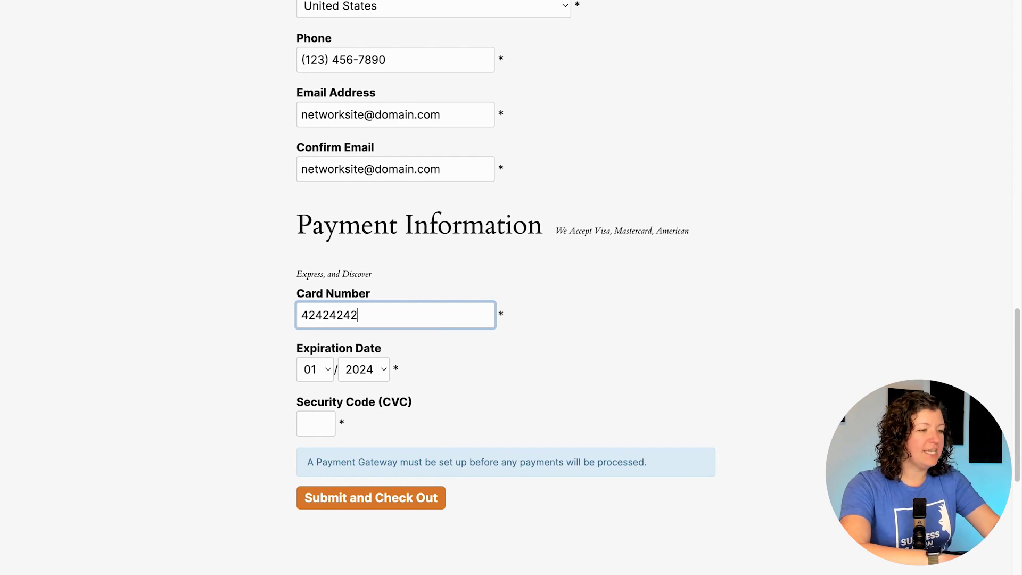
{"action": "type", "text": "42424242"}
{"action": "left_click", "coordinate": [363, 369]}
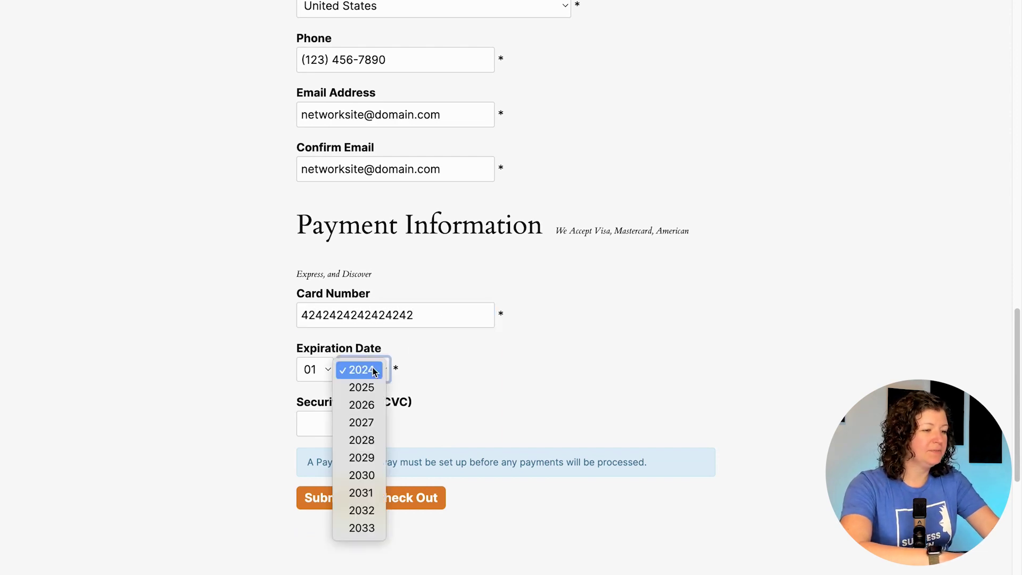
{"action": "left_click", "coordinate": [361, 407]}
{"action": "left_click", "coordinate": [315, 423]}
{"action": "type", "text": "123"}
{"action": "left_click", "coordinate": [348, 506]}
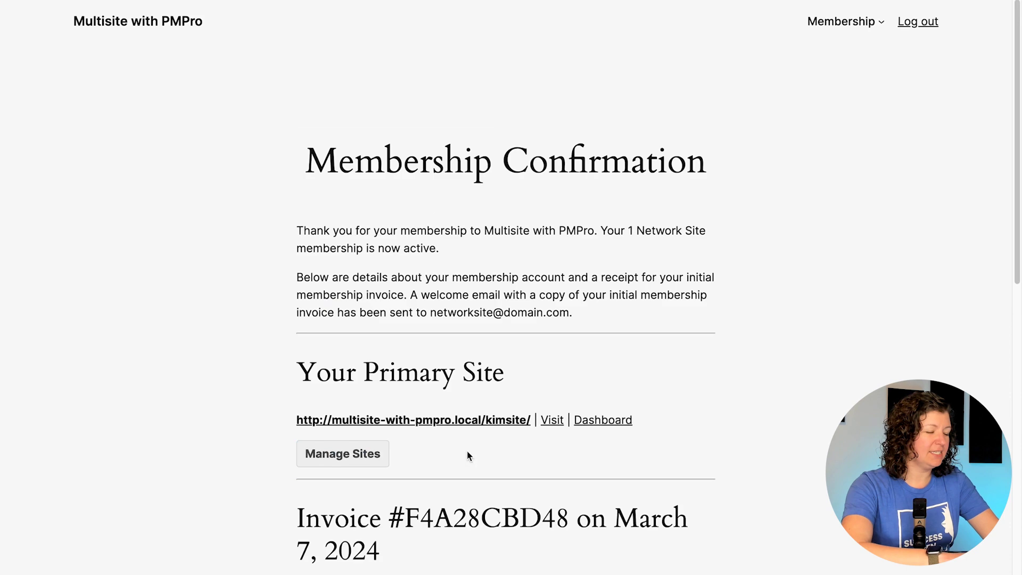
{"action": "scroll", "coordinate": [479, 373], "scroll_direction": "down", "scroll_amount": 3}
{"action": "left_click", "coordinate": [463, 329]}
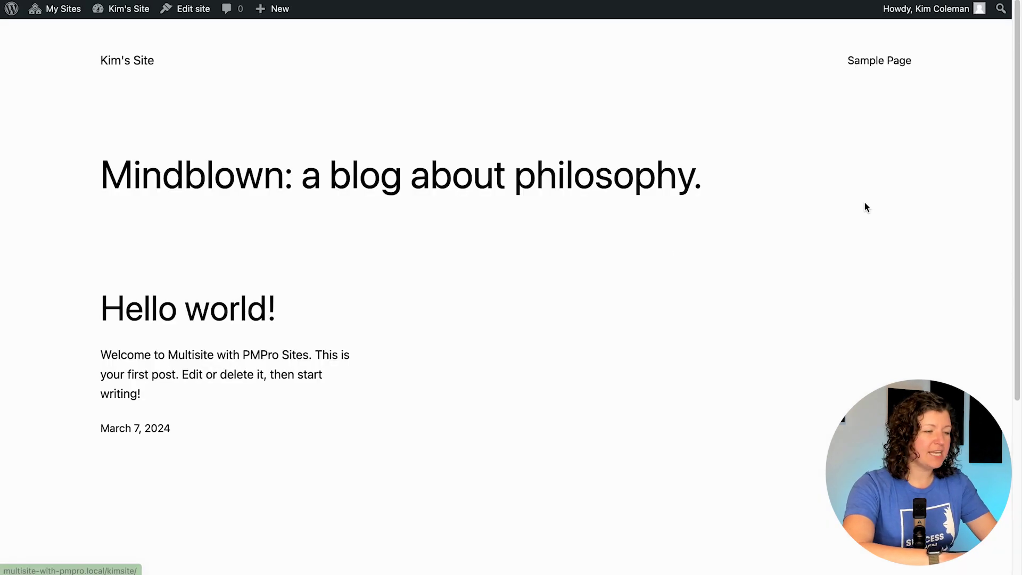